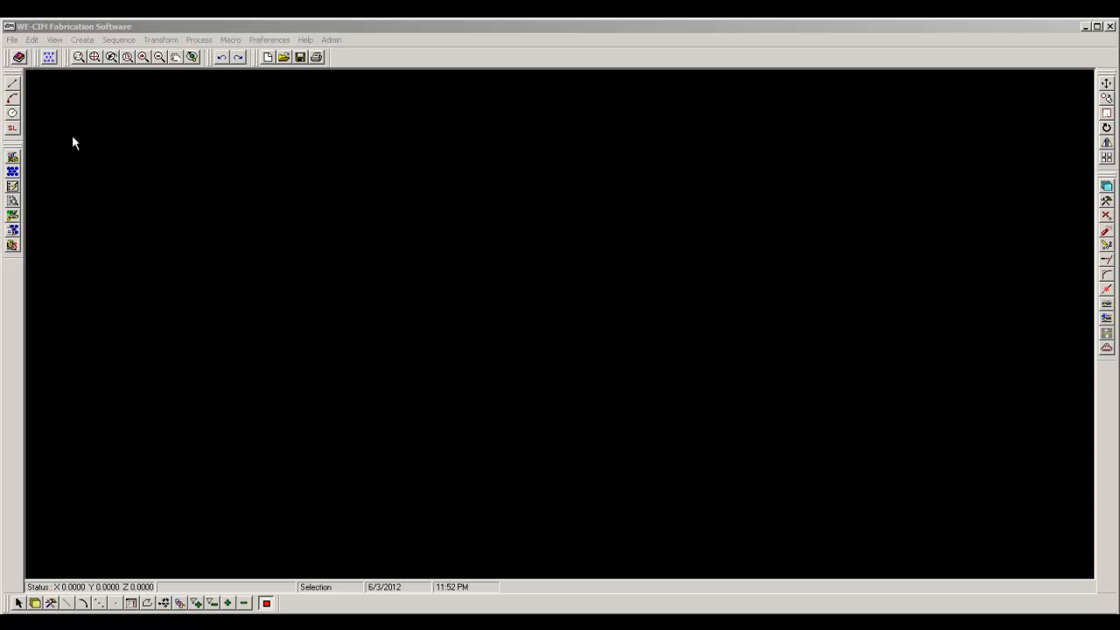
click(13, 113)
click(12, 128)
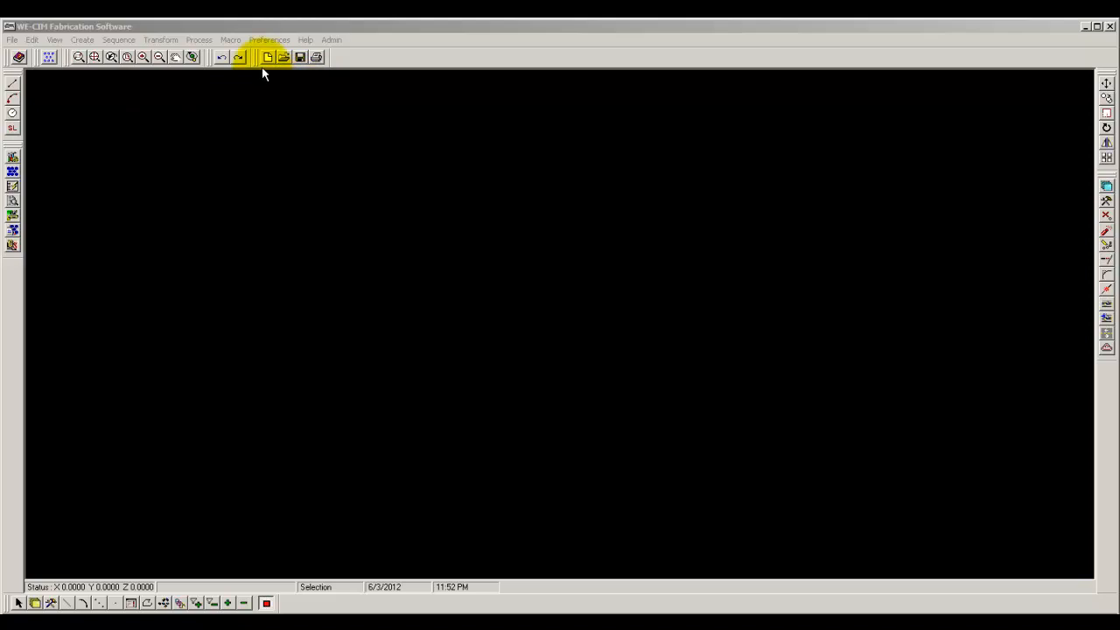
Create a new project for the Dynatorch machine with the 40 Amp Plasma tool setup and 96 x 48 16 GA CRS material
click(267, 57)
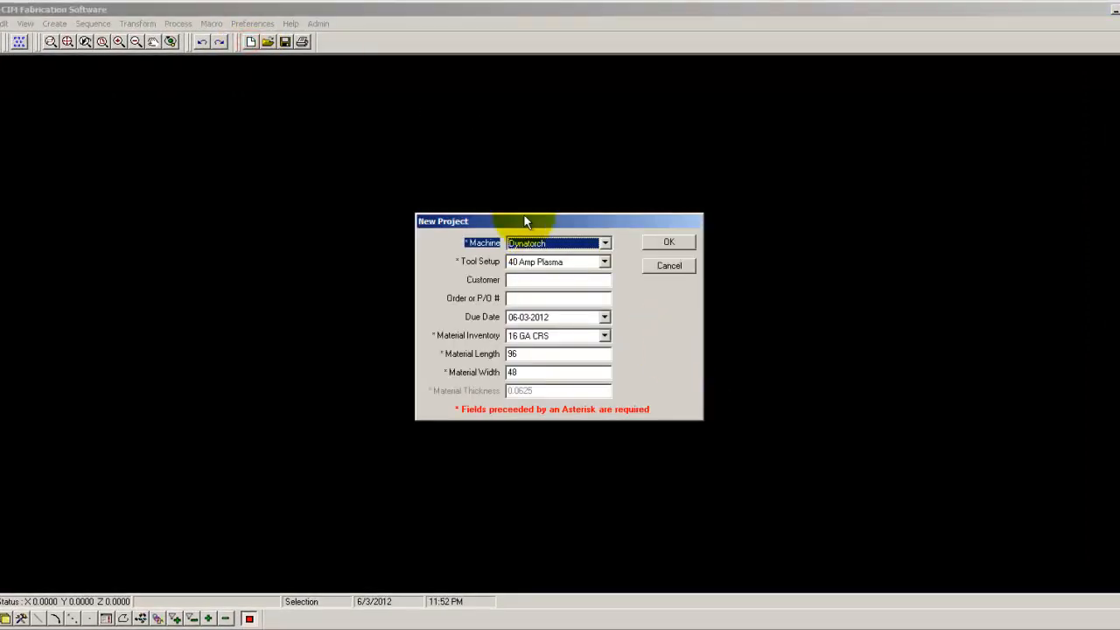
click(669, 243)
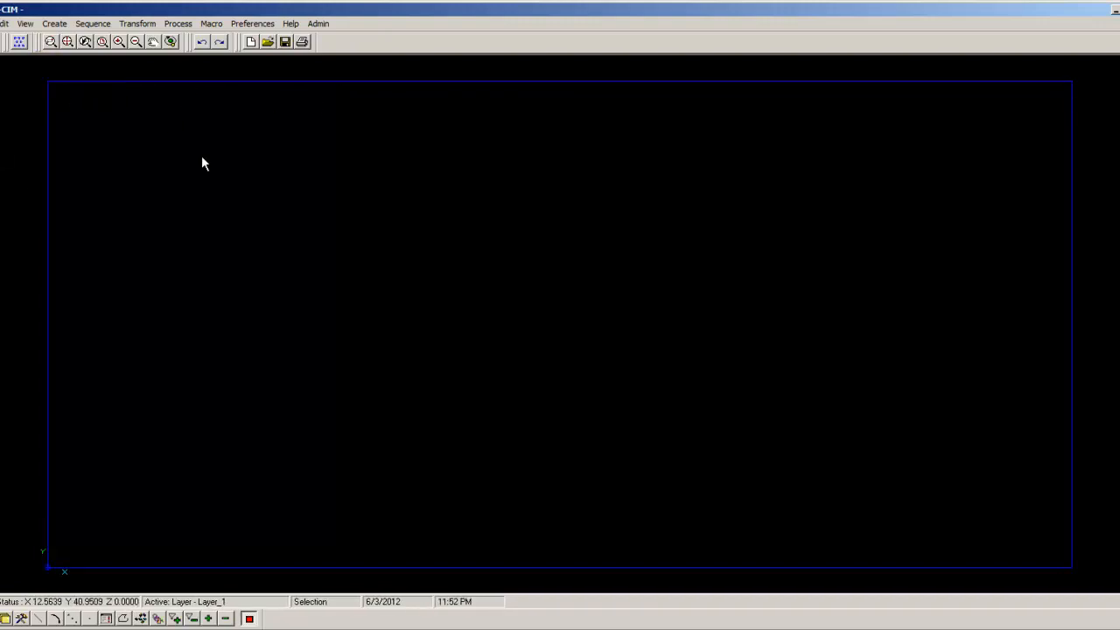
Turn on Show Table Graphics in the view options
click(26, 25)
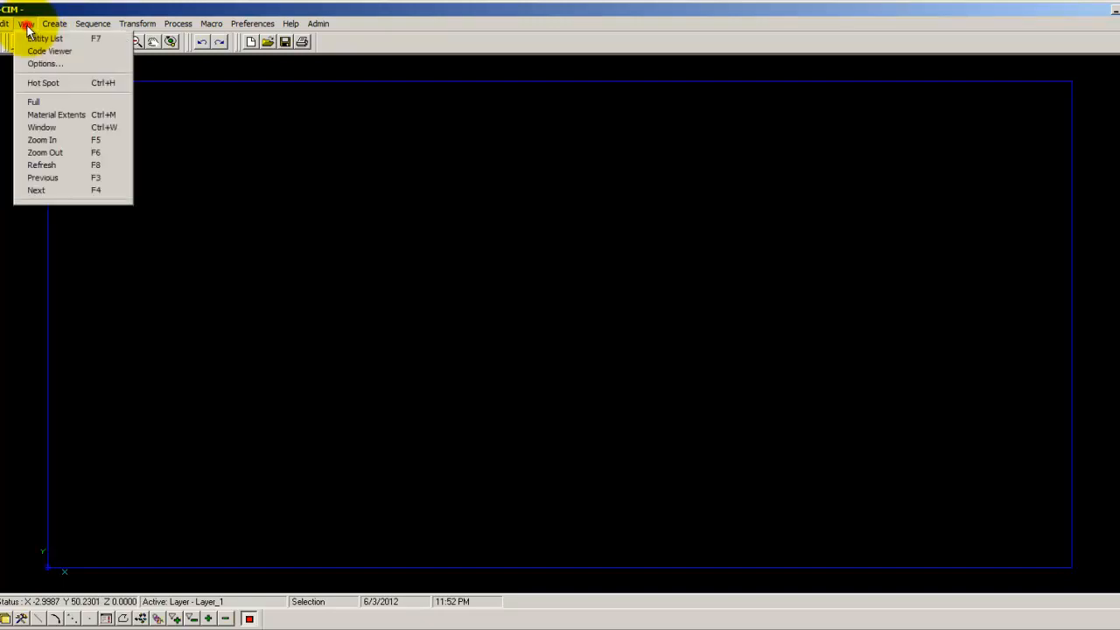
click(73, 66)
click(452, 181)
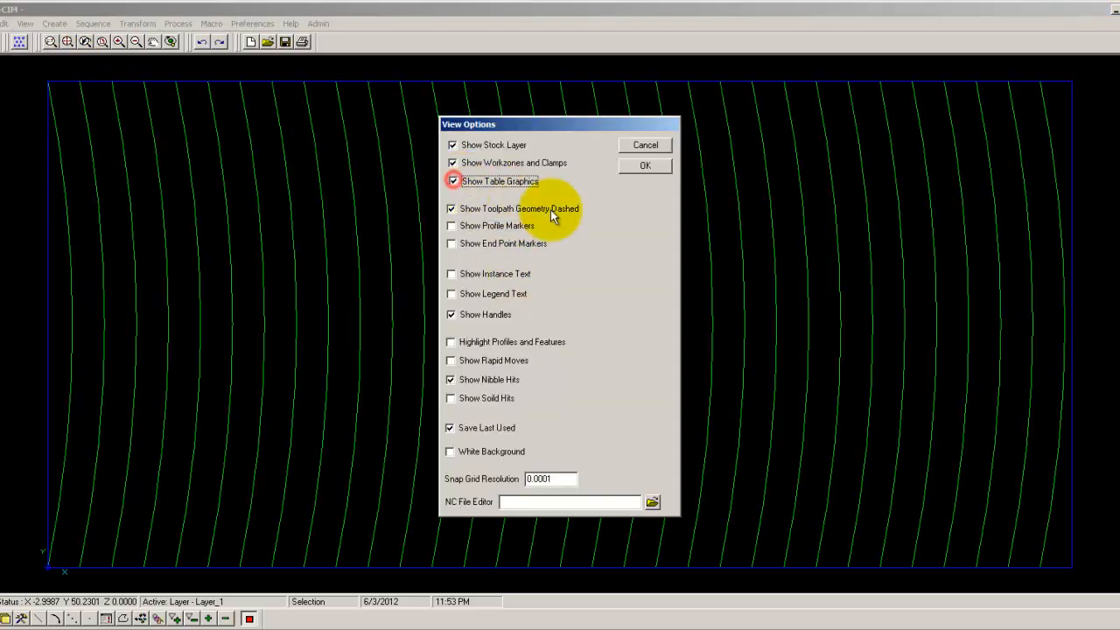
click(660, 166)
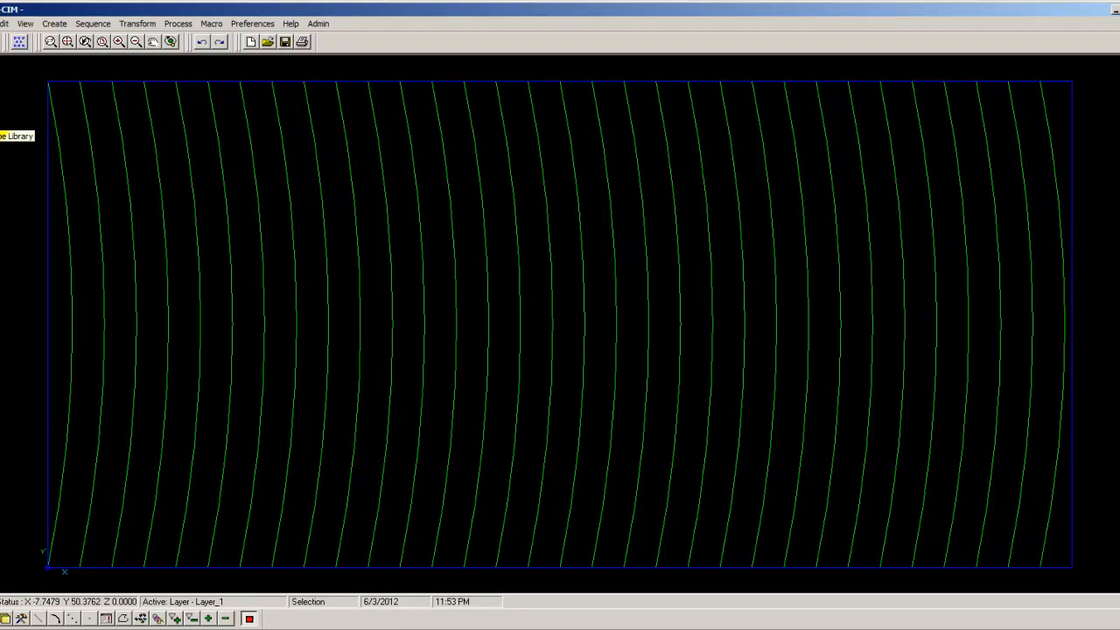
Open the Shape Library and widen its list of shapes slightly
click(0, 117)
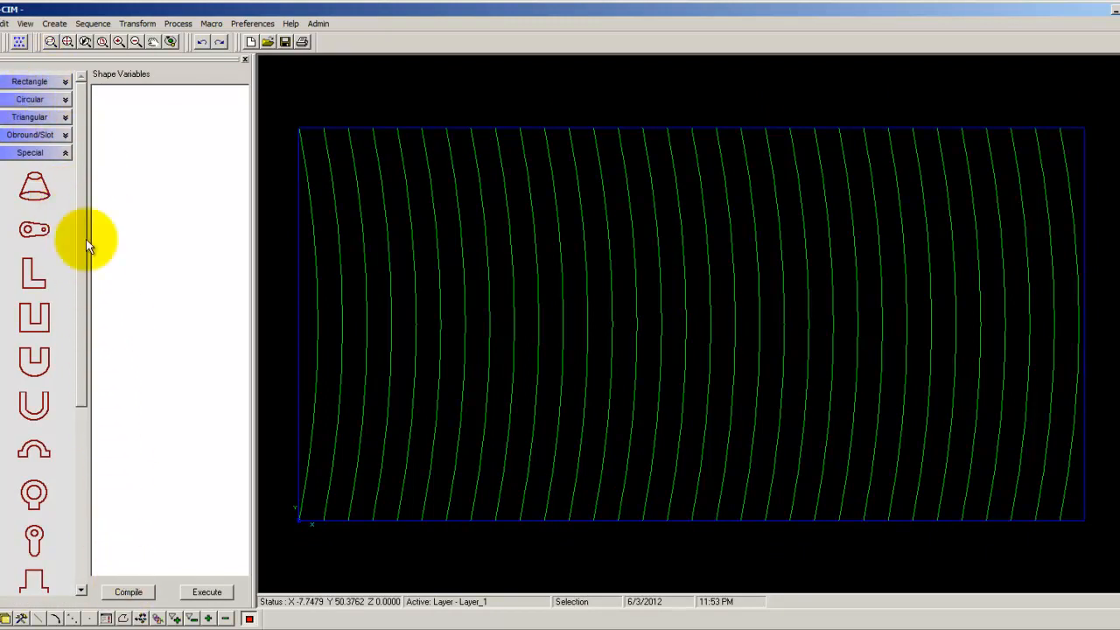
drag(81, 227, 105, 236)
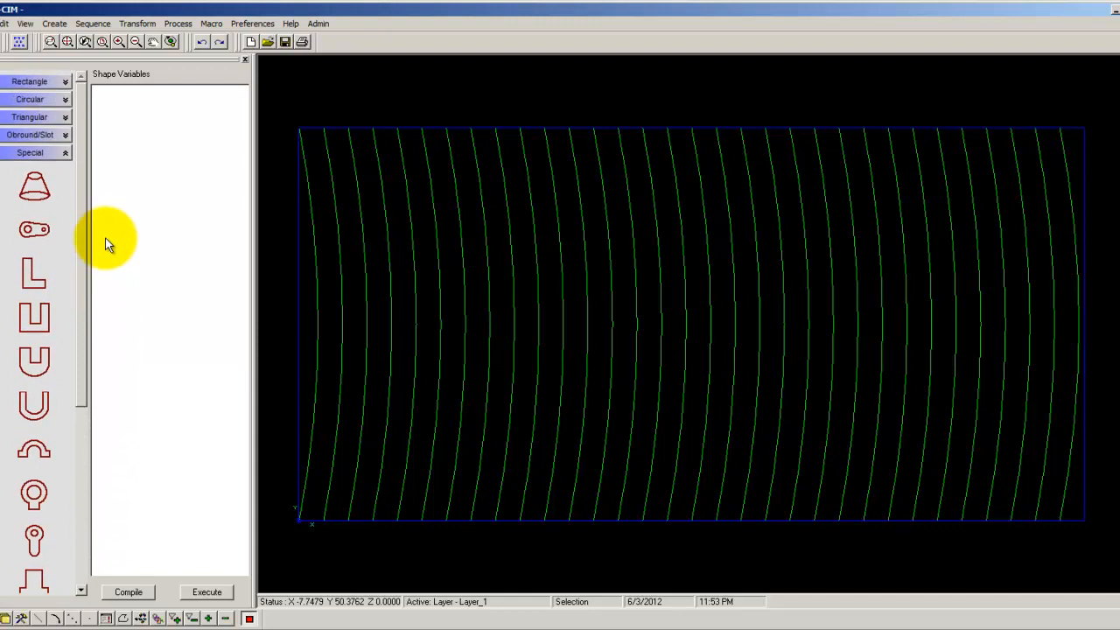
Look through the Special, Obround/Slot, Triangular, Circular and Rectangle shapes available in the Shape Library
click(35, 155)
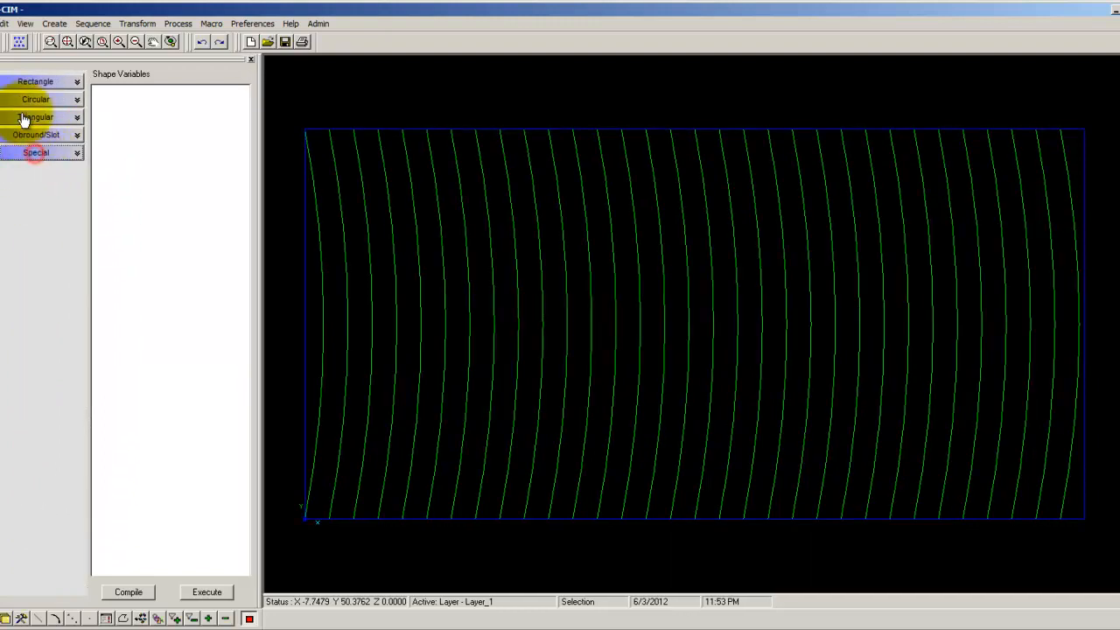
click(40, 156)
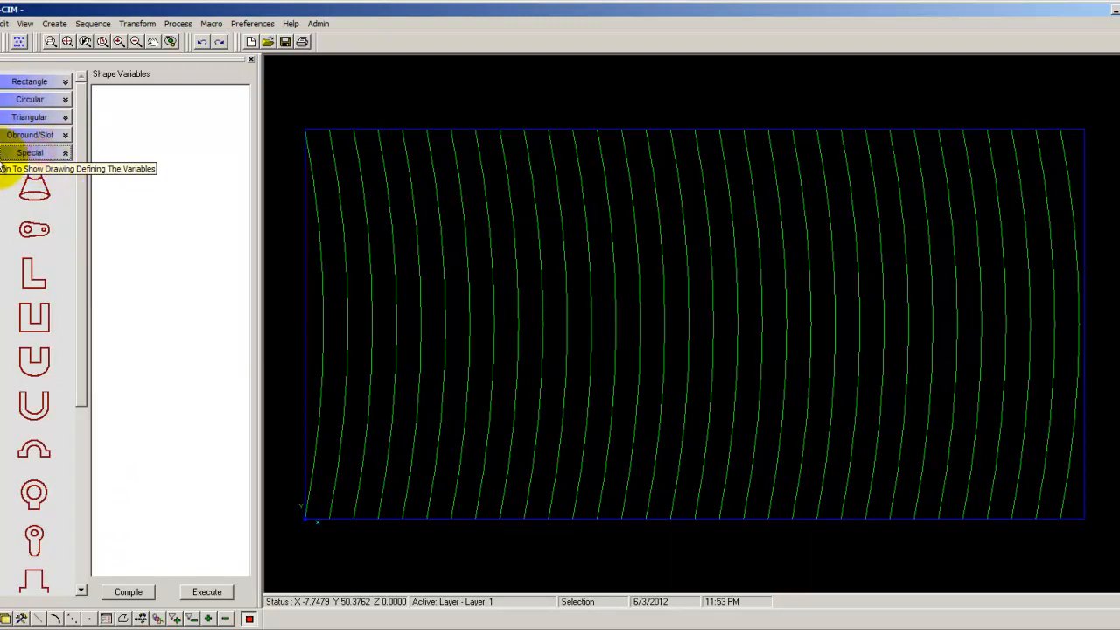
click(47, 140)
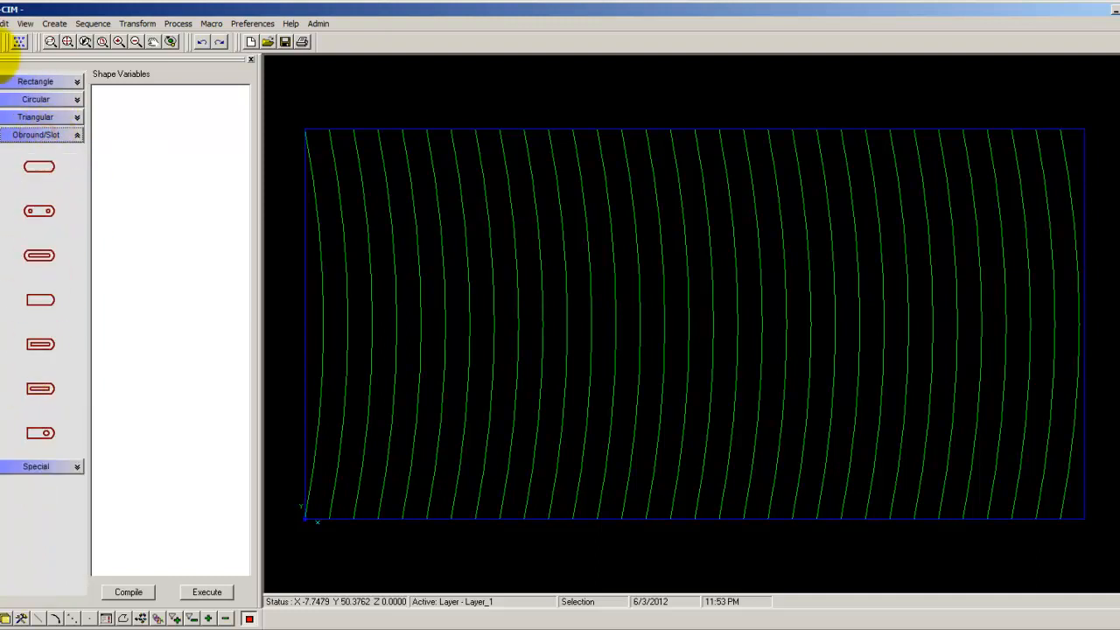
click(38, 116)
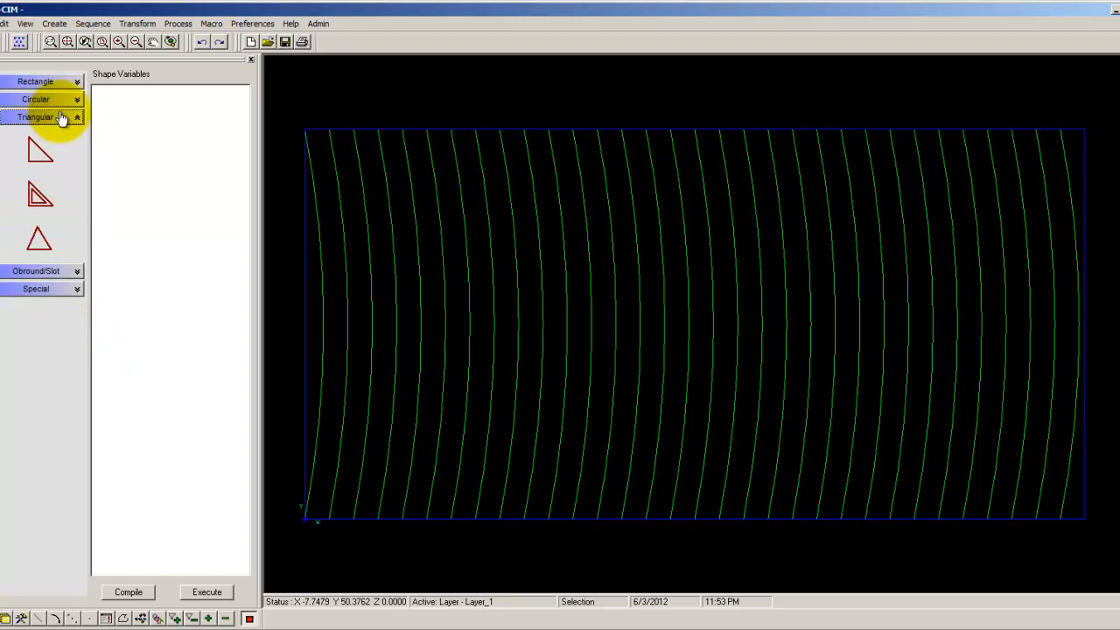
click(63, 99)
scroll(69, 306, down, 3)
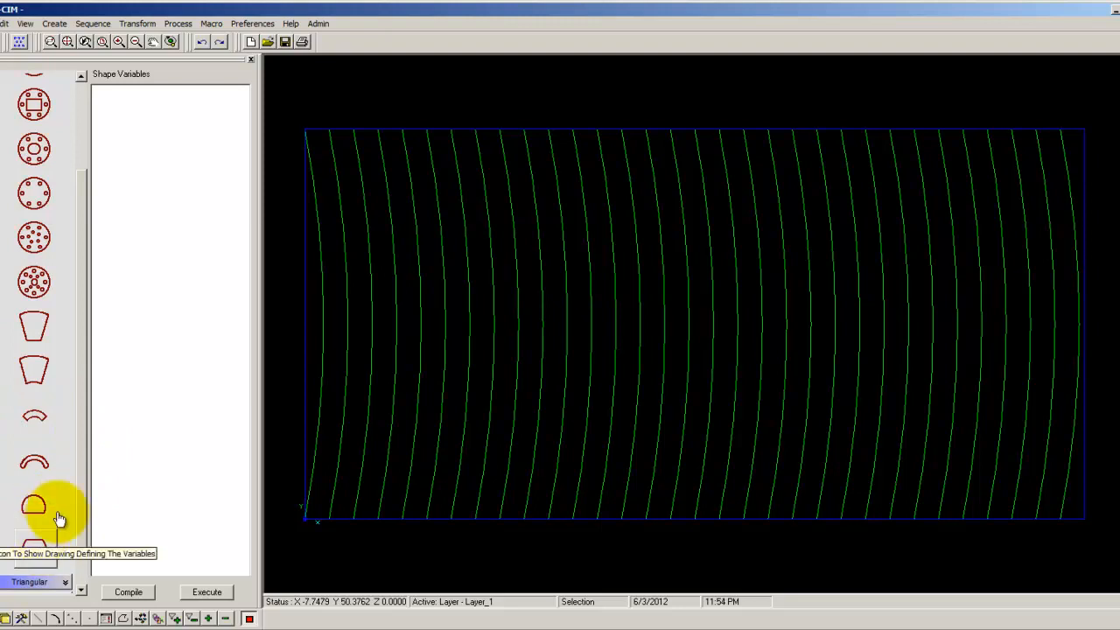
click(80, 455)
click(55, 81)
drag(83, 141, 58, 323)
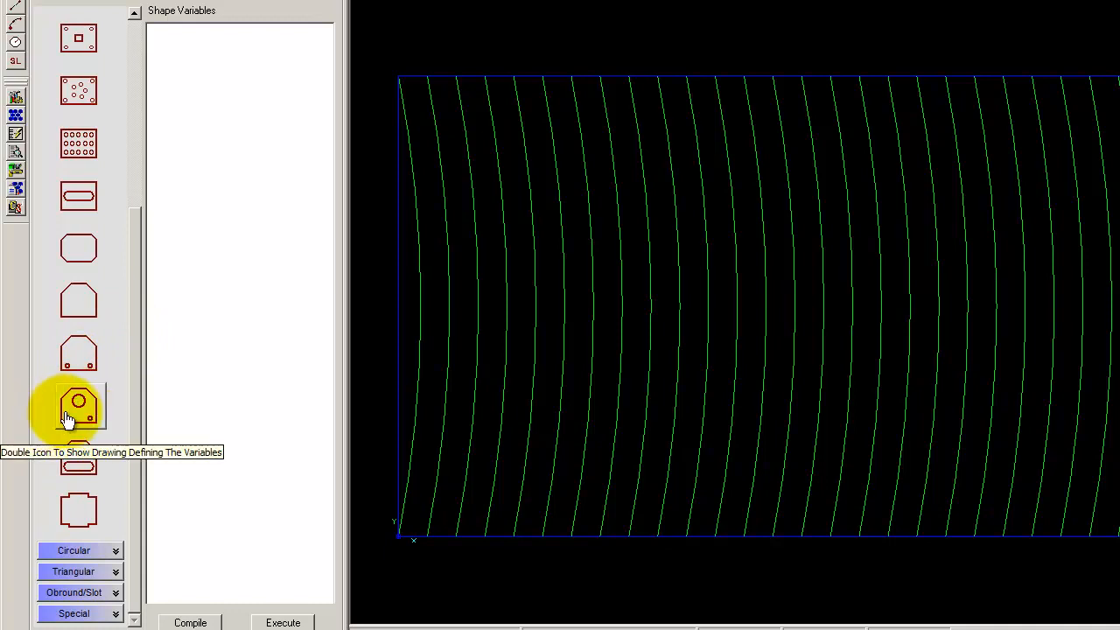
Examine the variables of the notched rectangle and the rectangle with a hole grid, and look through the Circular shapes
click(86, 509)
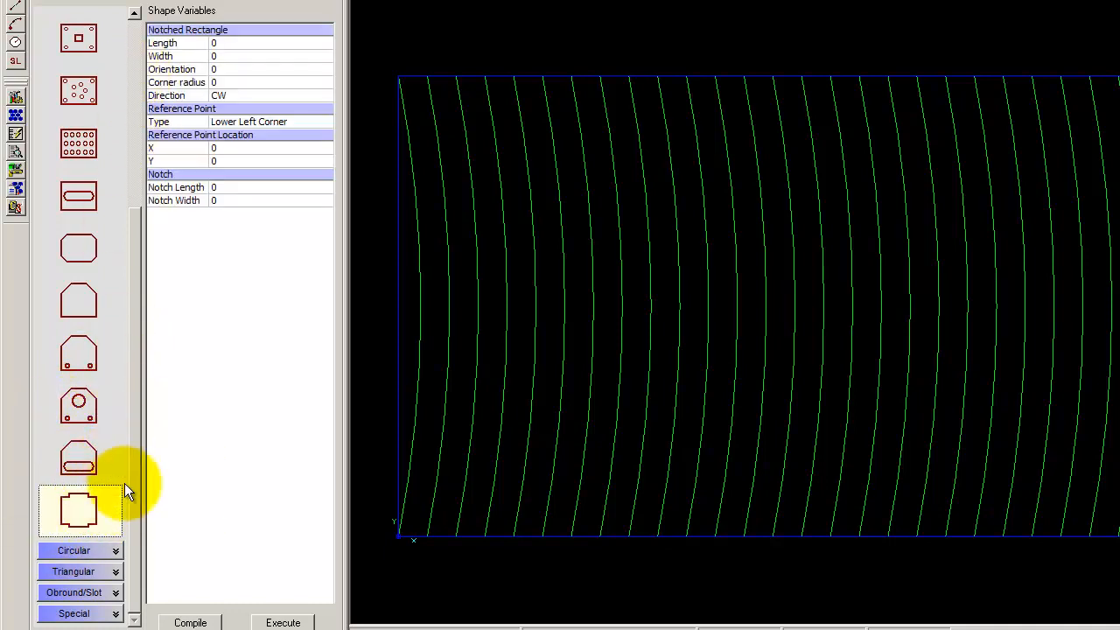
drag(134, 495, 137, 257)
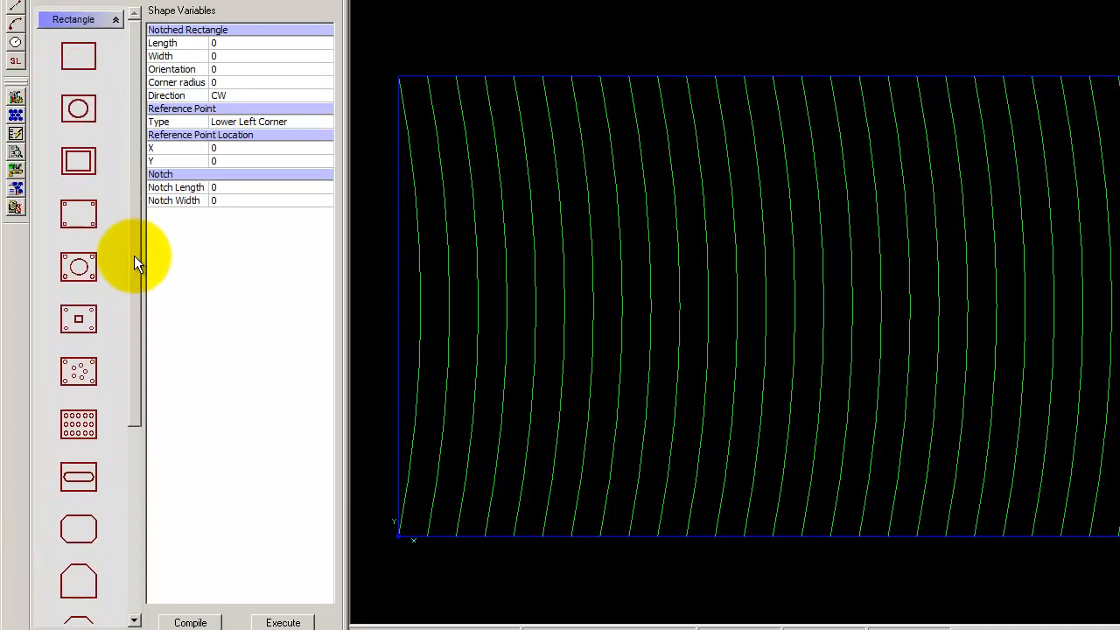
click(147, 301)
click(76, 445)
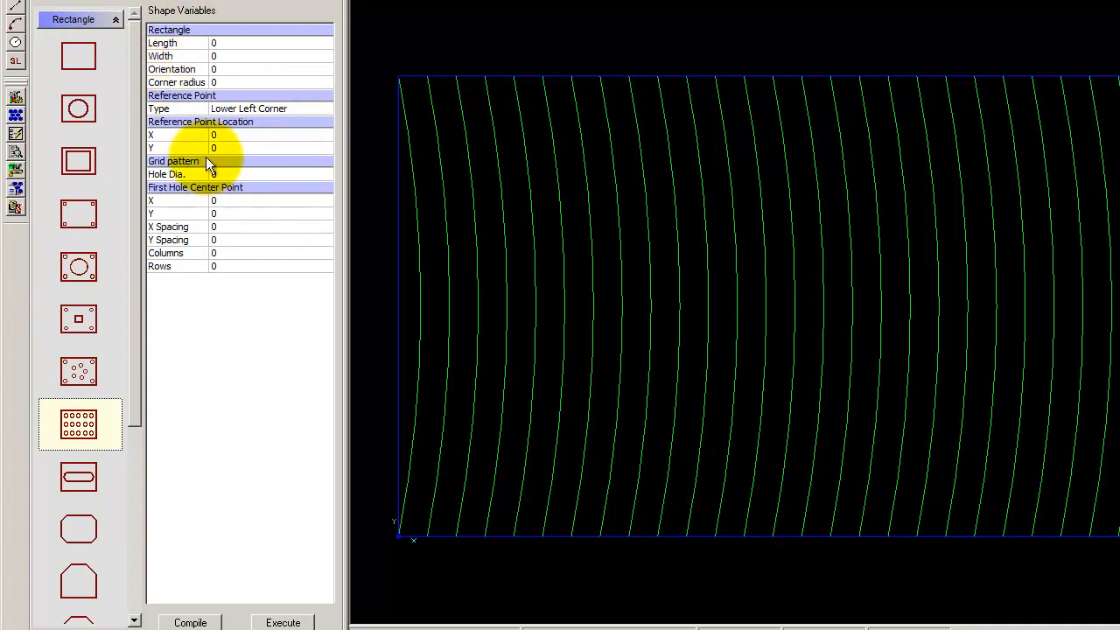
drag(138, 344, 120, 549)
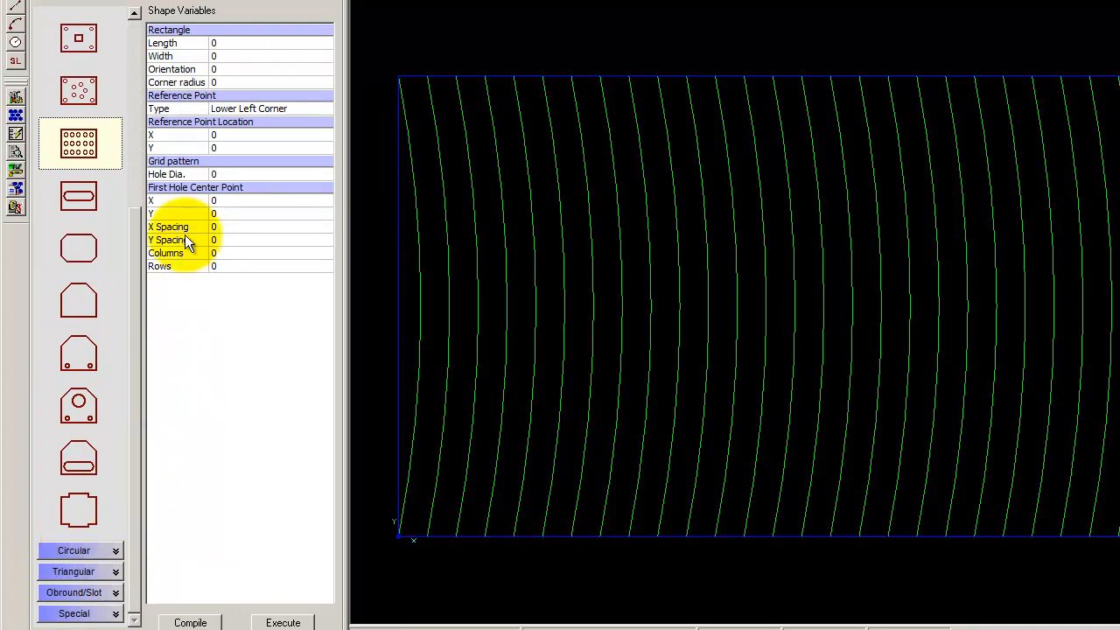
click(105, 551)
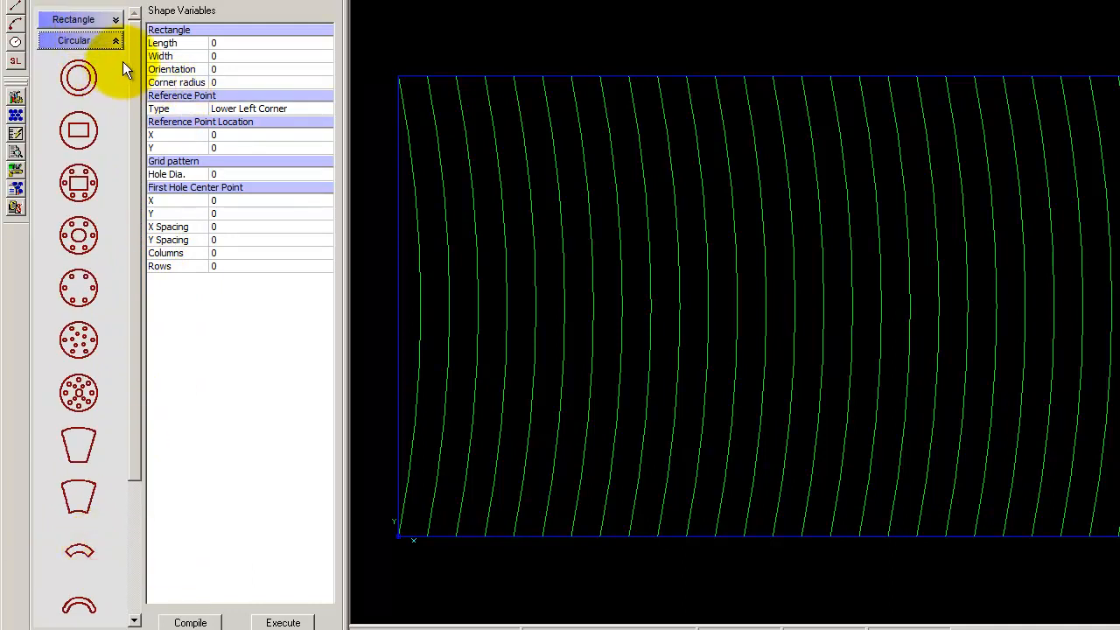
drag(130, 56, 125, 220)
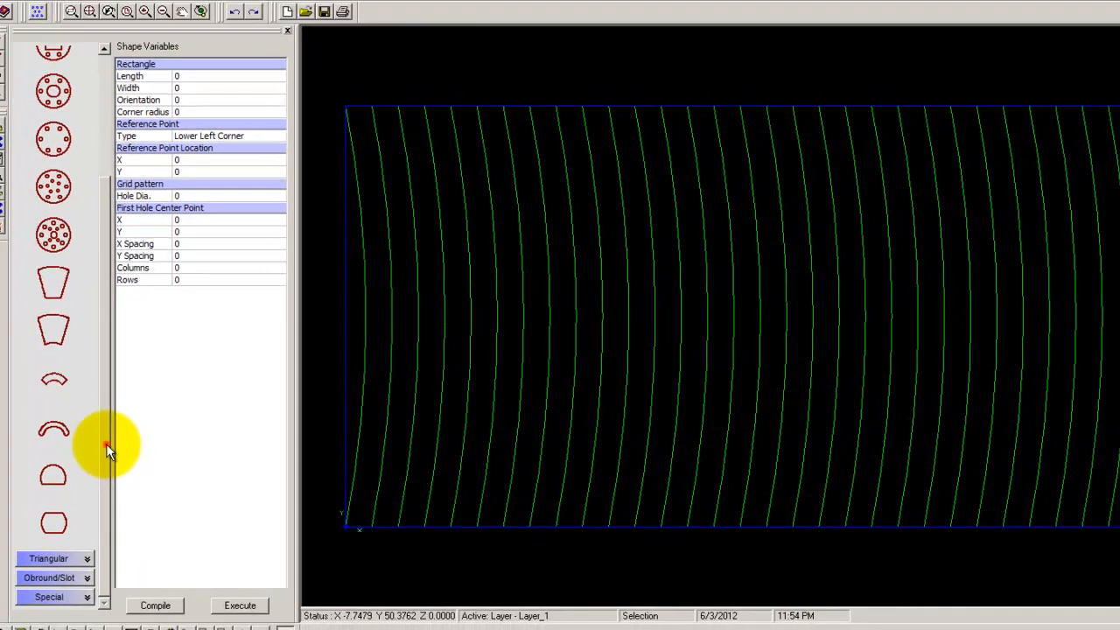
drag(137, 446, 152, 257)
Choose the rectangle with an inside circle and corner holes, and set its length and width to 10 and corner radius to 0.5
click(28, 81)
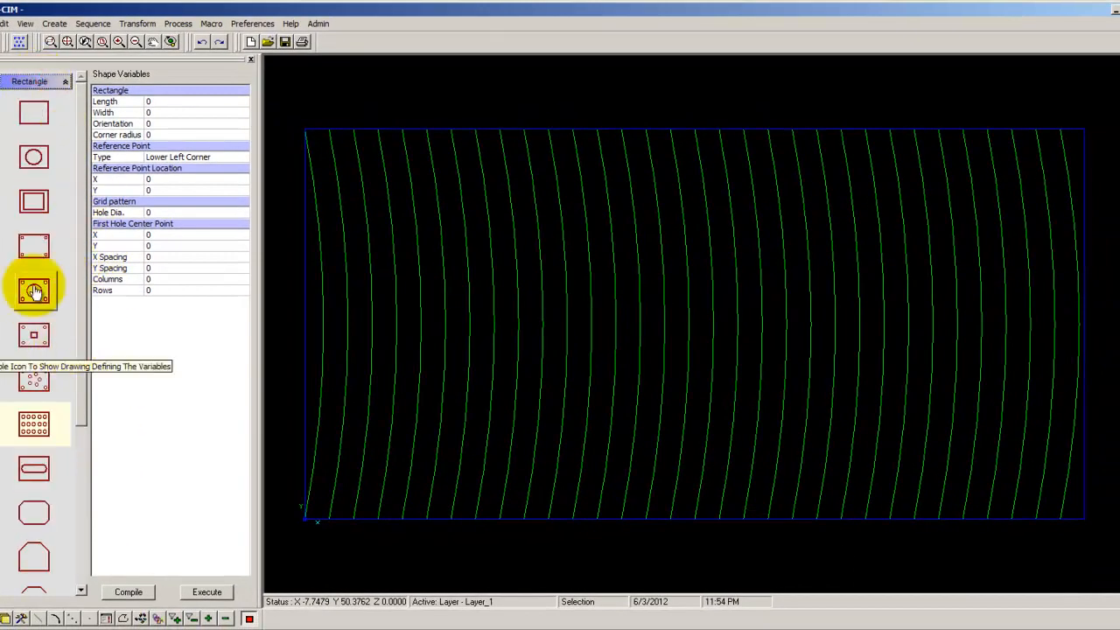
click(33, 291)
click(178, 100)
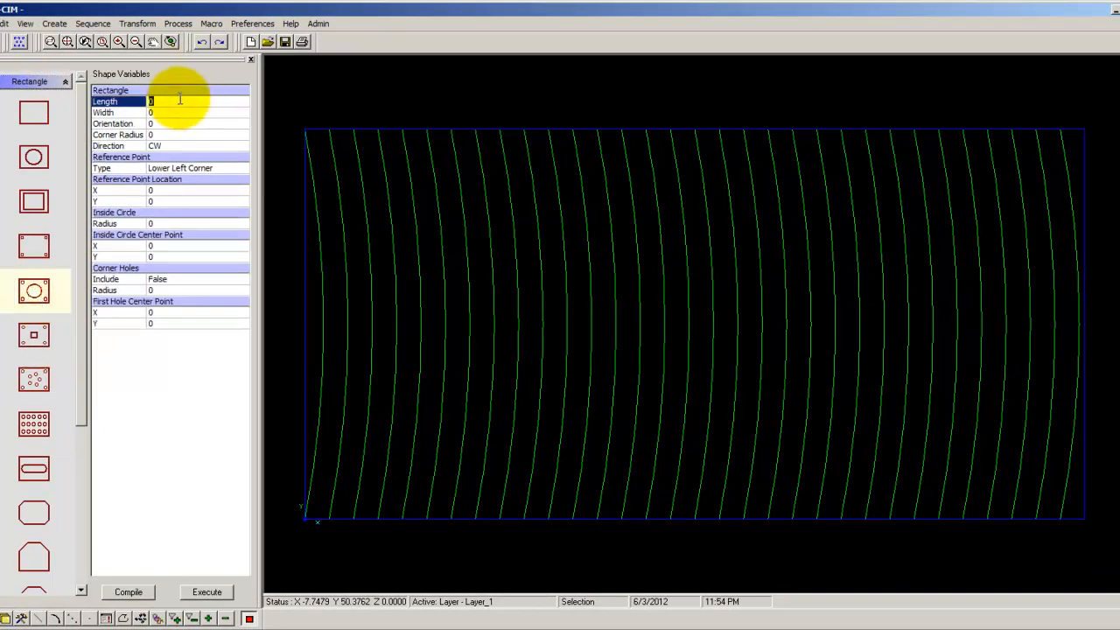
key(Tab)
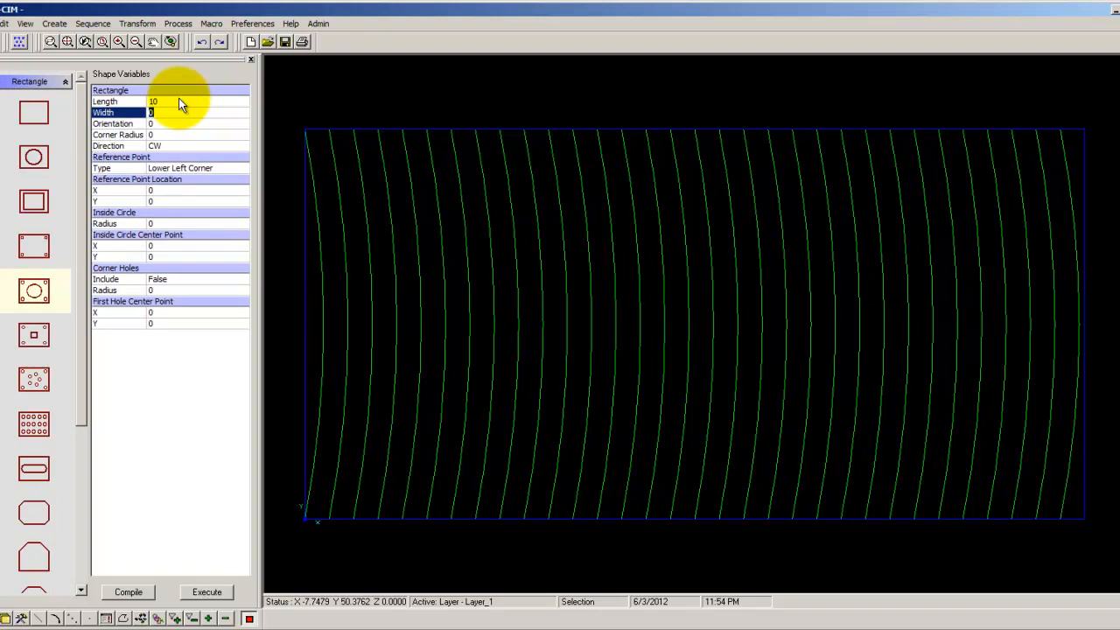
key(Tab)
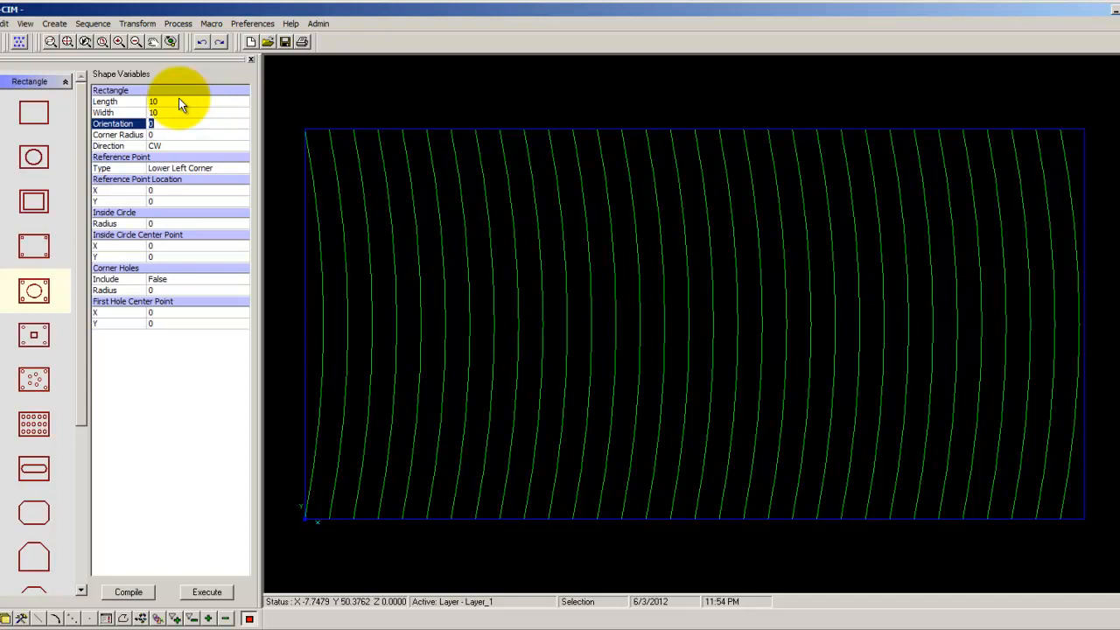
key(Tab)
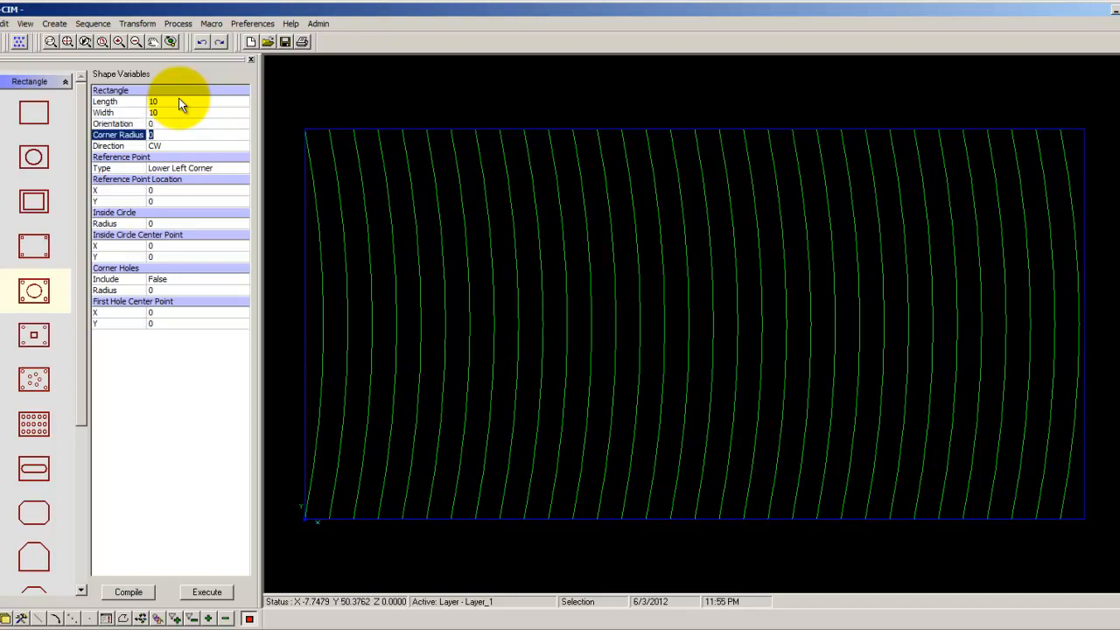
text(.5)
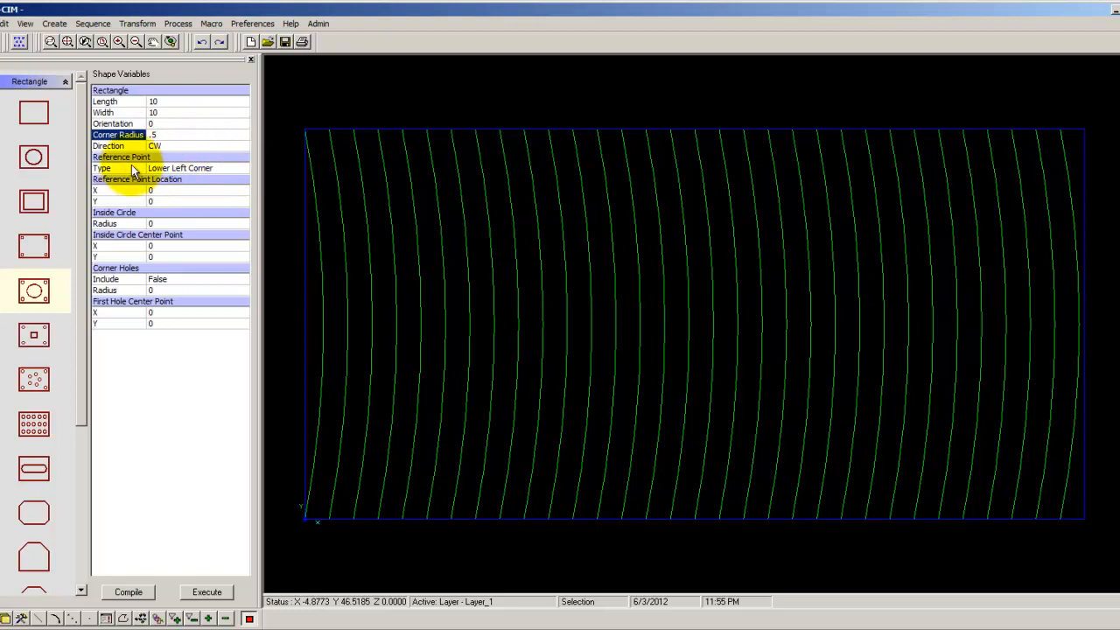
click(198, 169)
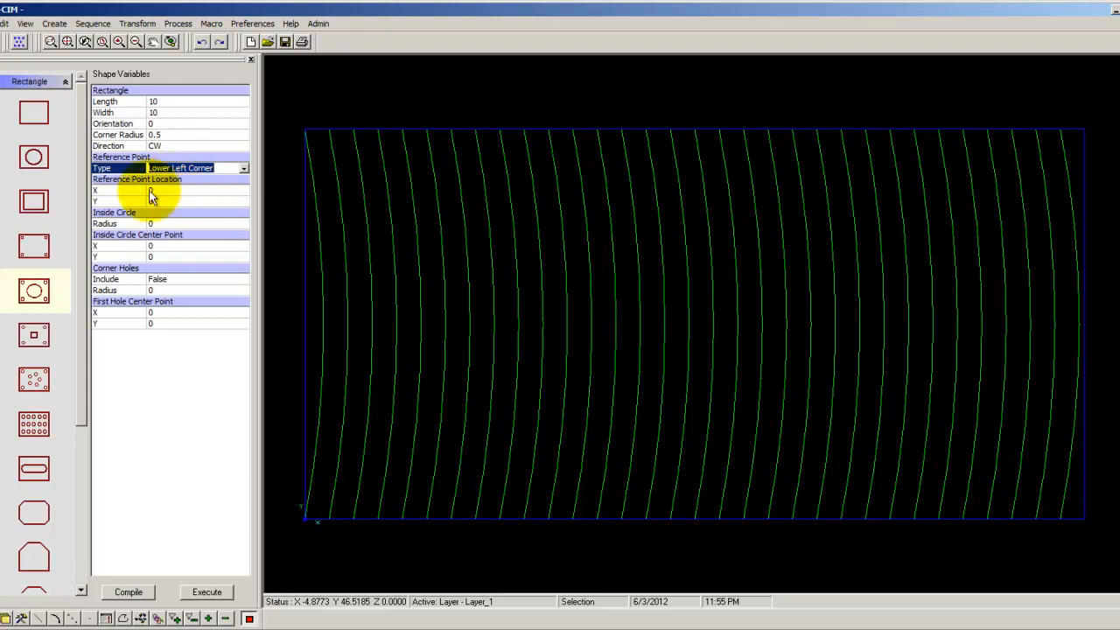
Set the inside circle's radius to 2.5 and its center point to X 5, Y 5
click(193, 224)
click(194, 224)
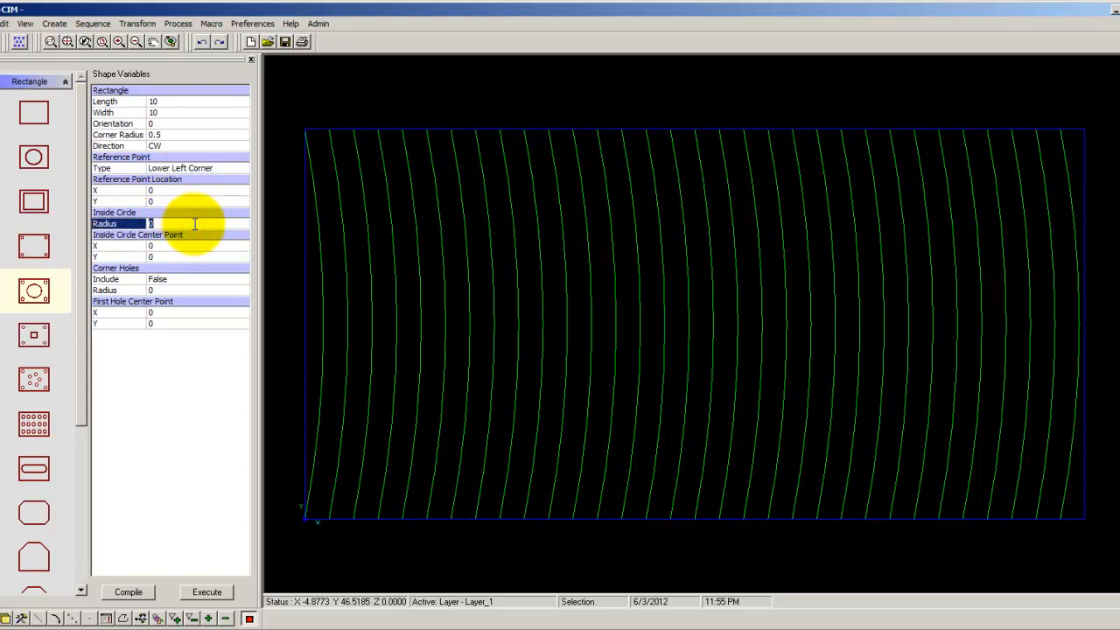
key(Return)
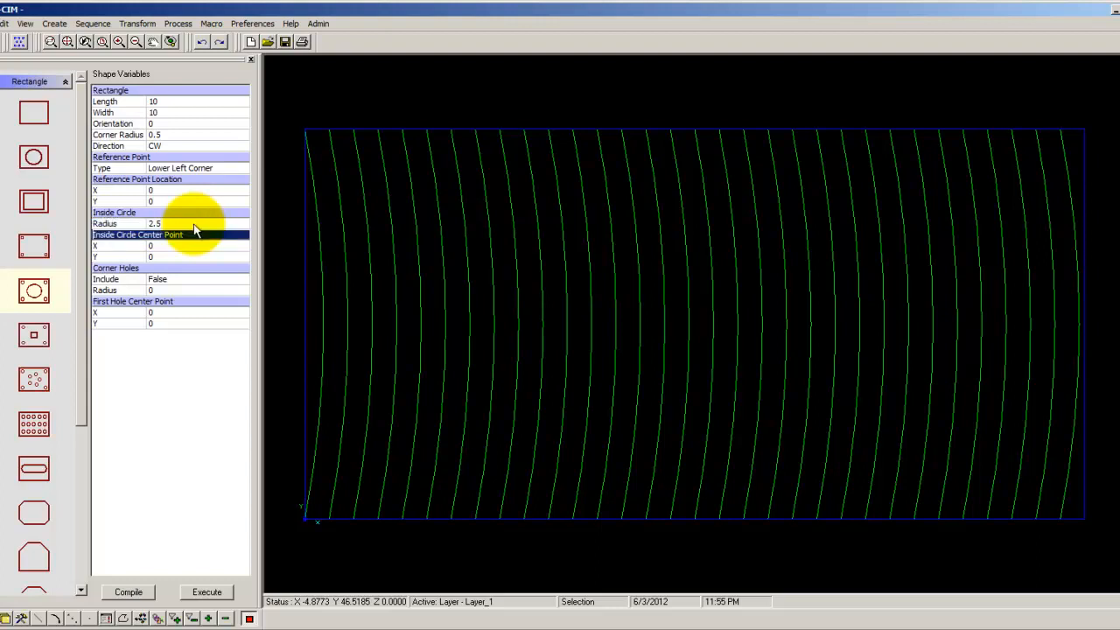
click(180, 245)
click(180, 245)
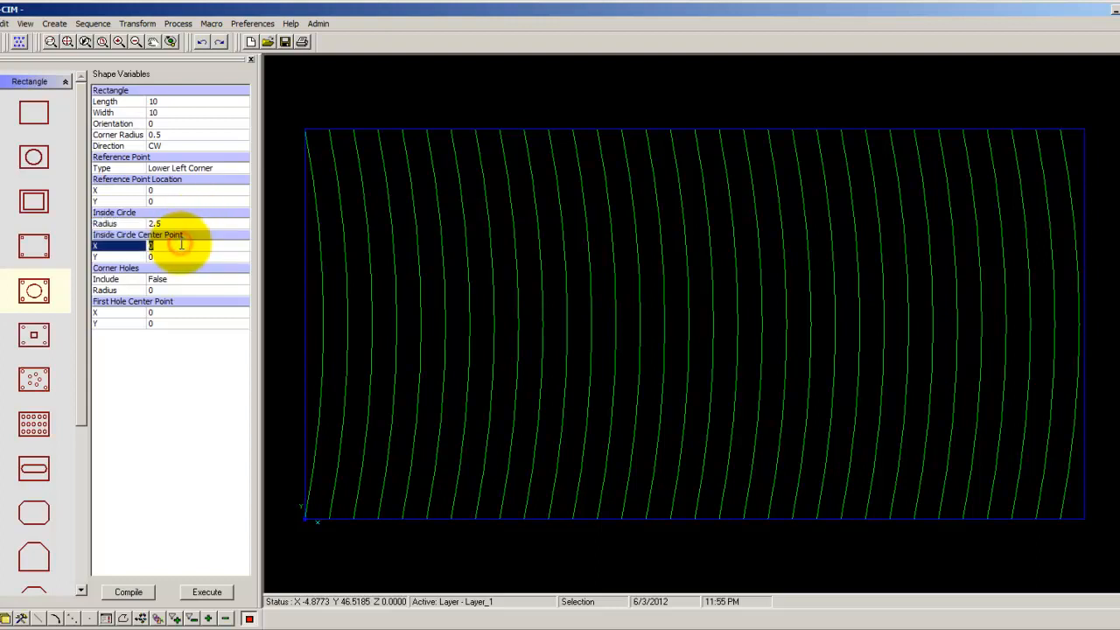
key(Return)
text(5)
key(Return)
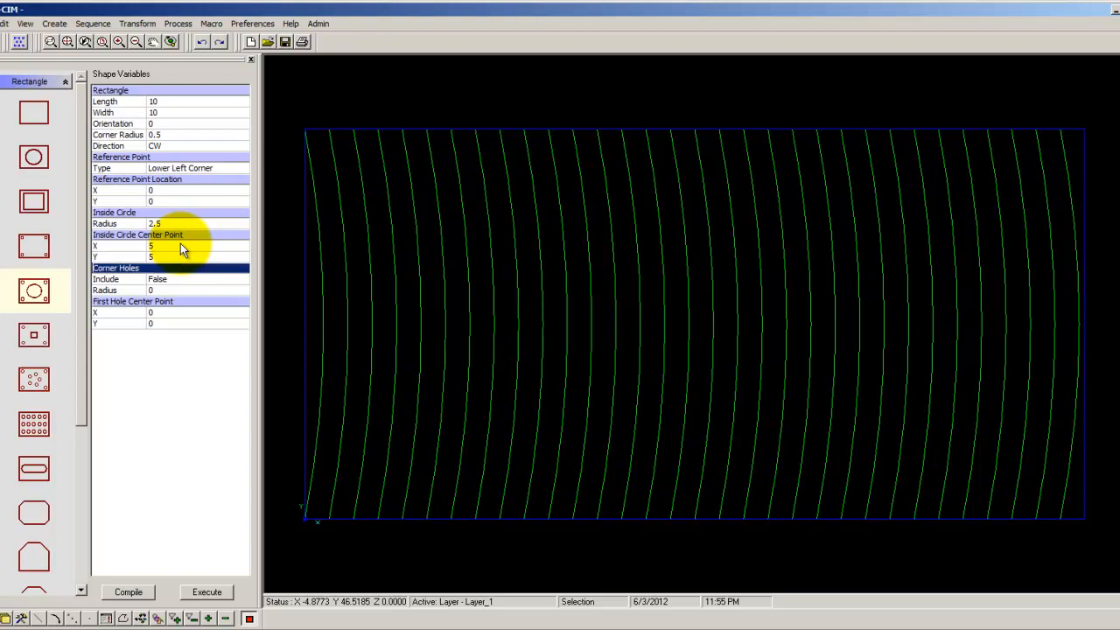
Include corner holes with a radius of 0.25 and place the first hole's center point at X 1, Y 1
click(200, 279)
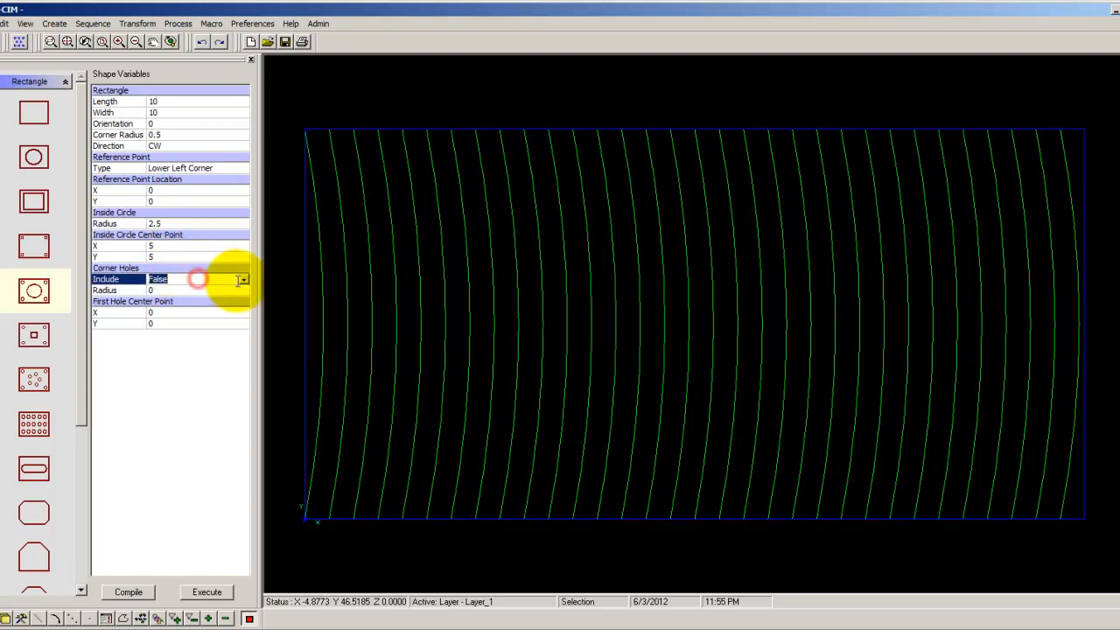
click(244, 279)
click(242, 299)
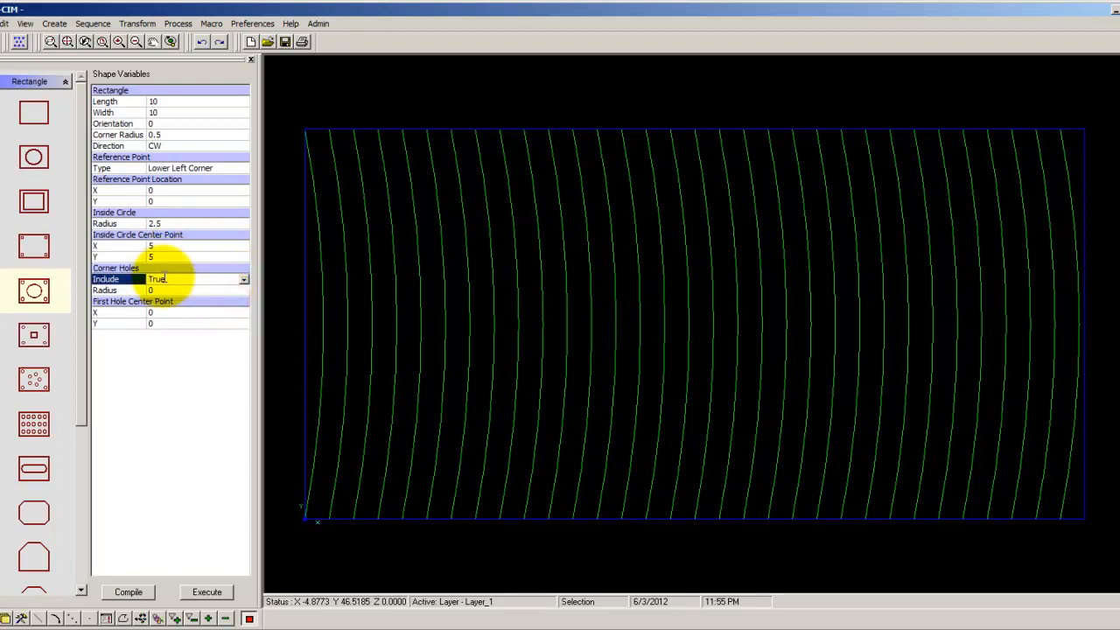
double_click(165, 289)
text(.25)
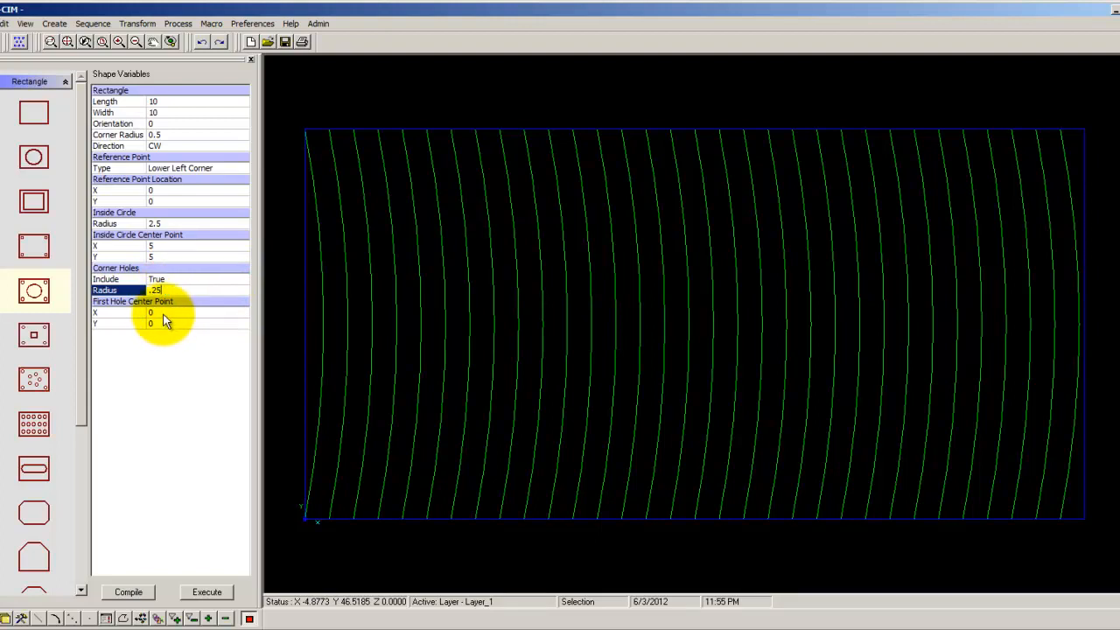
double_click(163, 313)
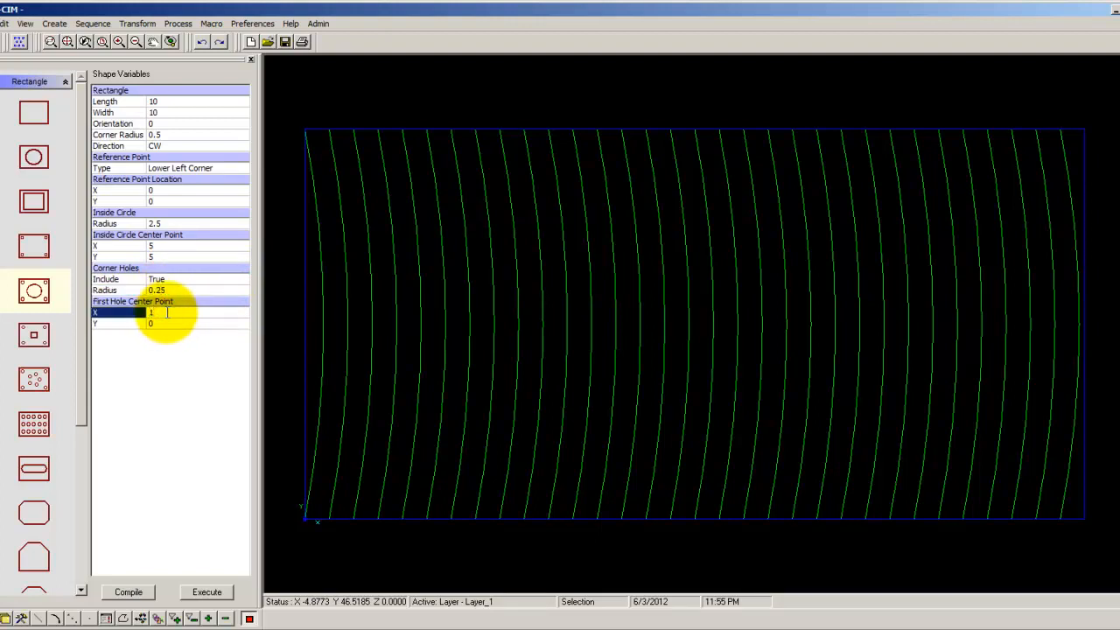
key(Tab)
text(1)
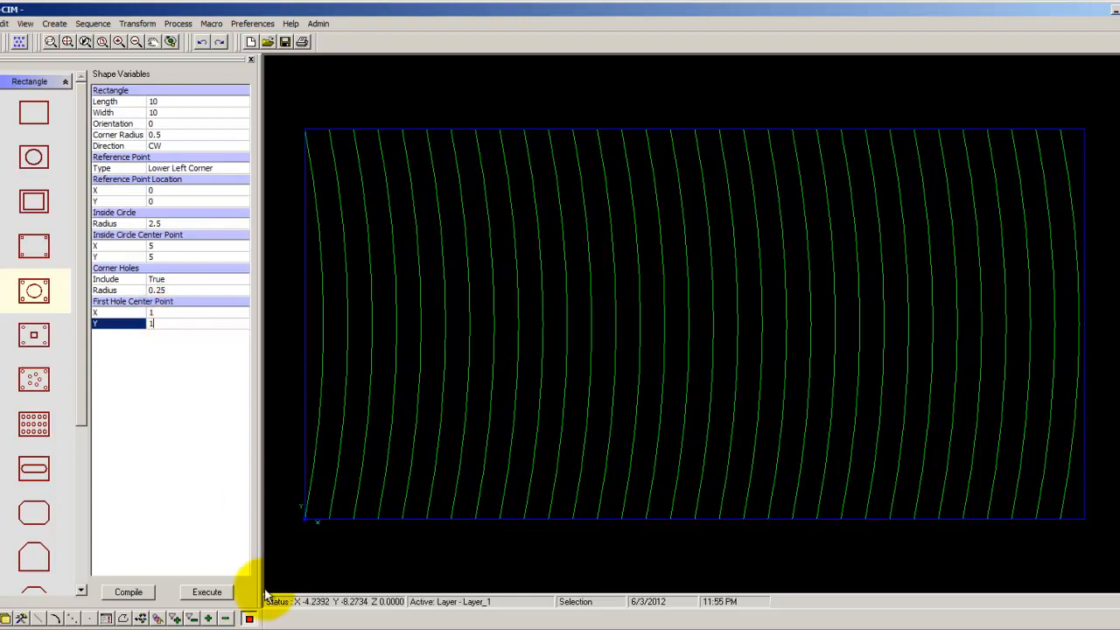
Generate the rectangular plate with inside circle and corner holes from its shape variables
click(208, 593)
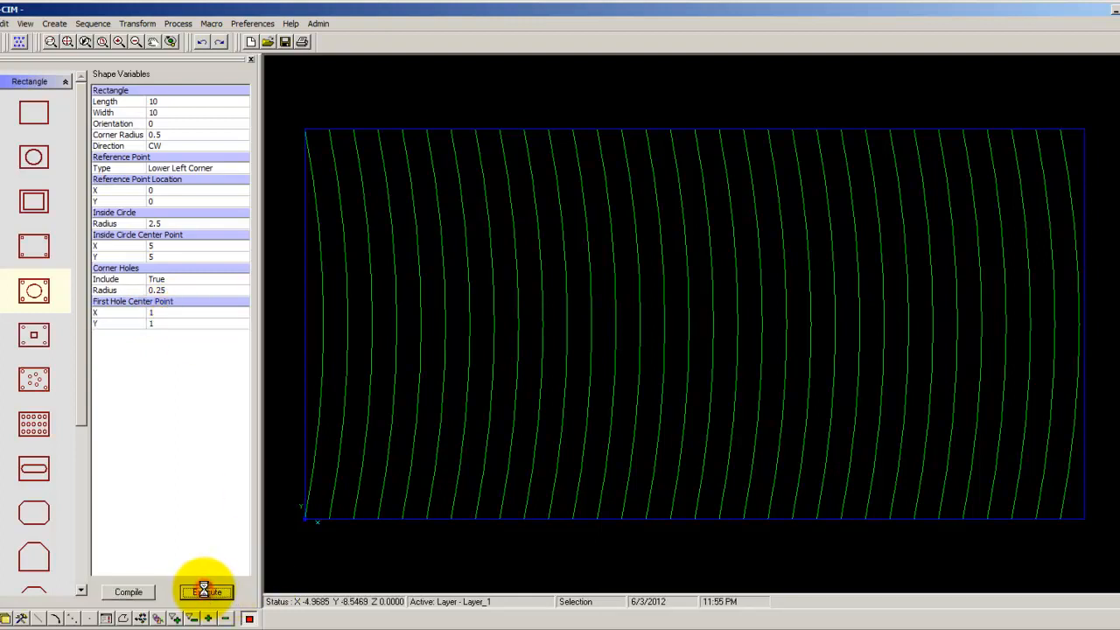
right_click(303, 401)
click(317, 409)
click(294, 414)
click(422, 550)
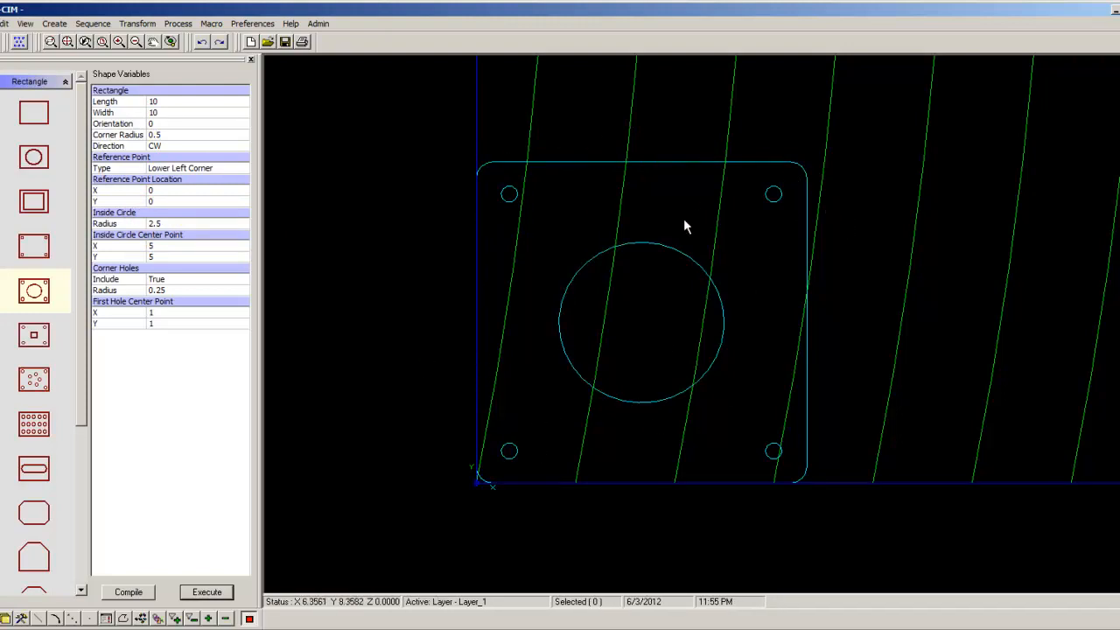
Undo the generated plate and choose the rectangle with angled upper corners and a bottom slot
click(210, 284)
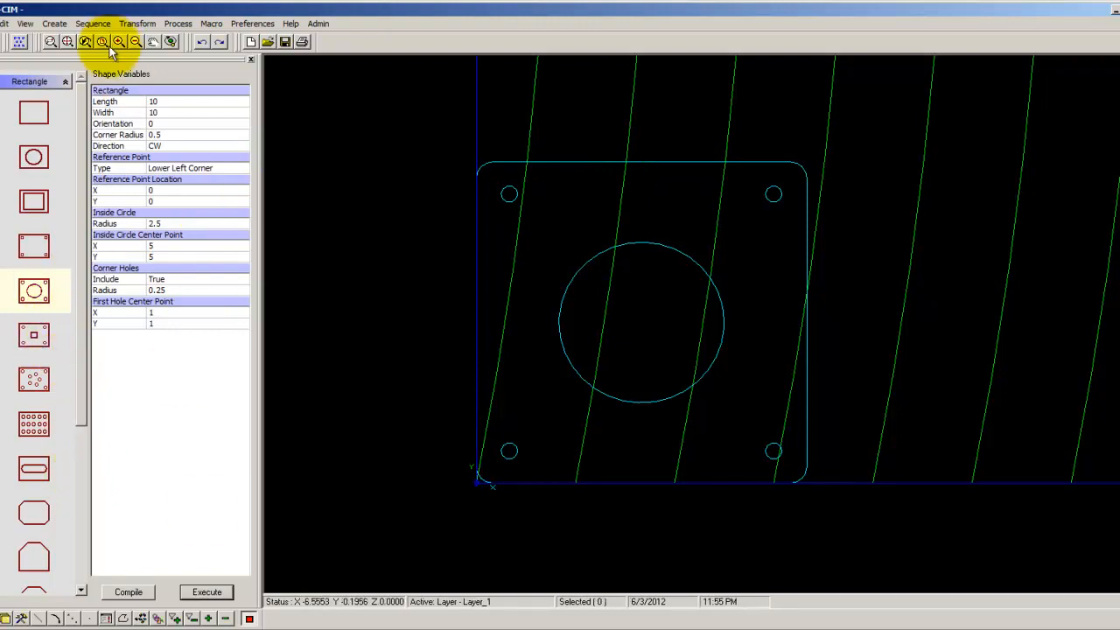
click(202, 41)
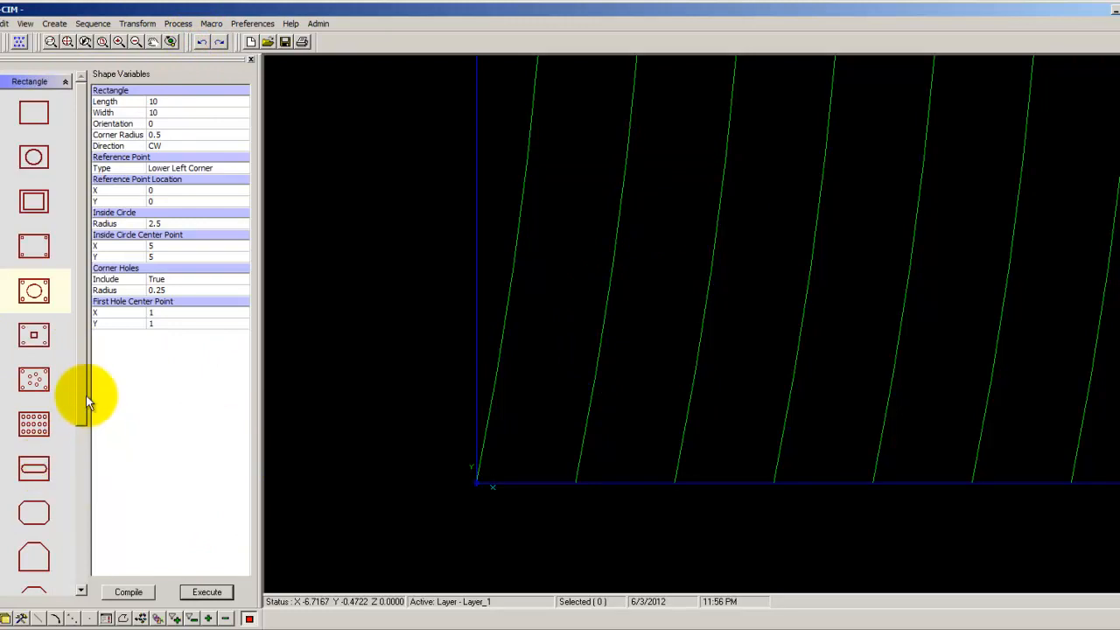
drag(84, 389, 64, 517)
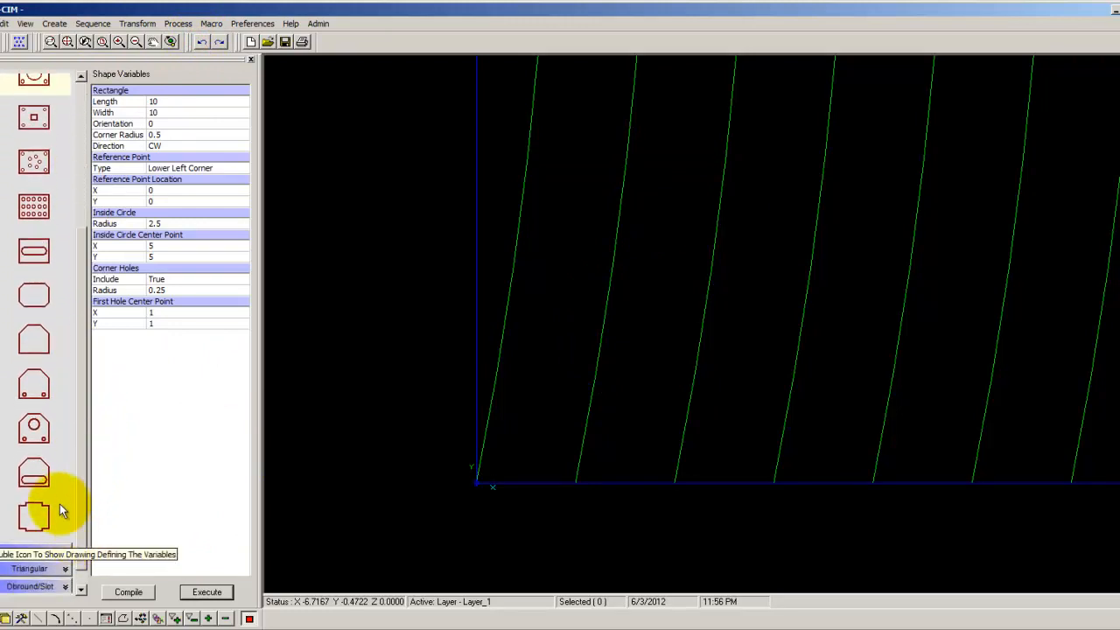
click(39, 492)
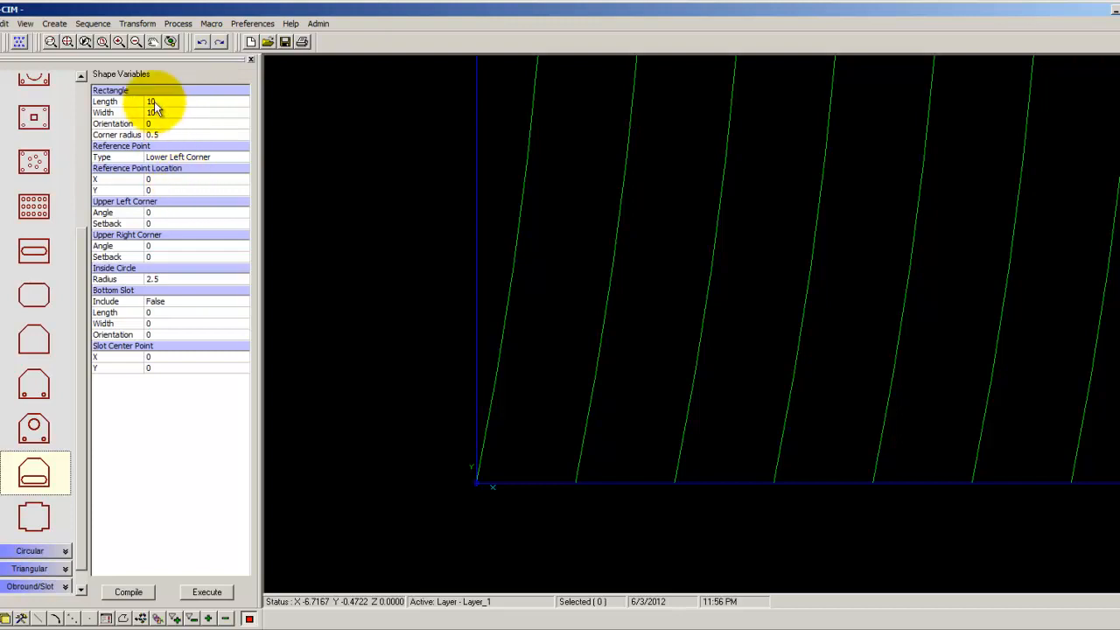
Set the upper left and upper right corners to an angle of 45 with a setback of 2
click(169, 204)
click(180, 212)
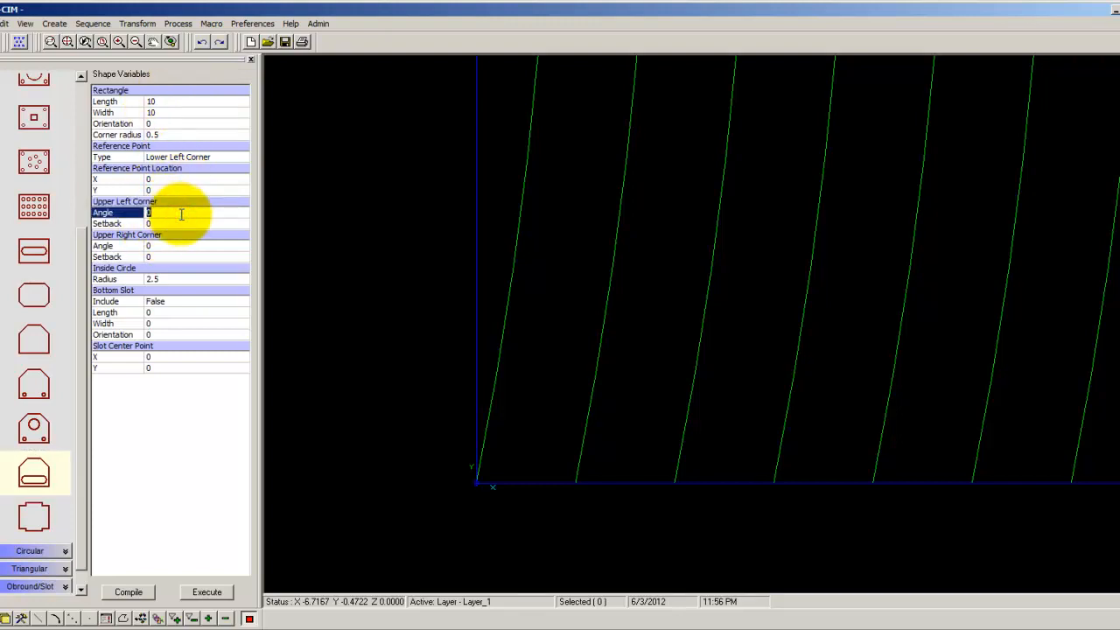
text(45)
key(Tab)
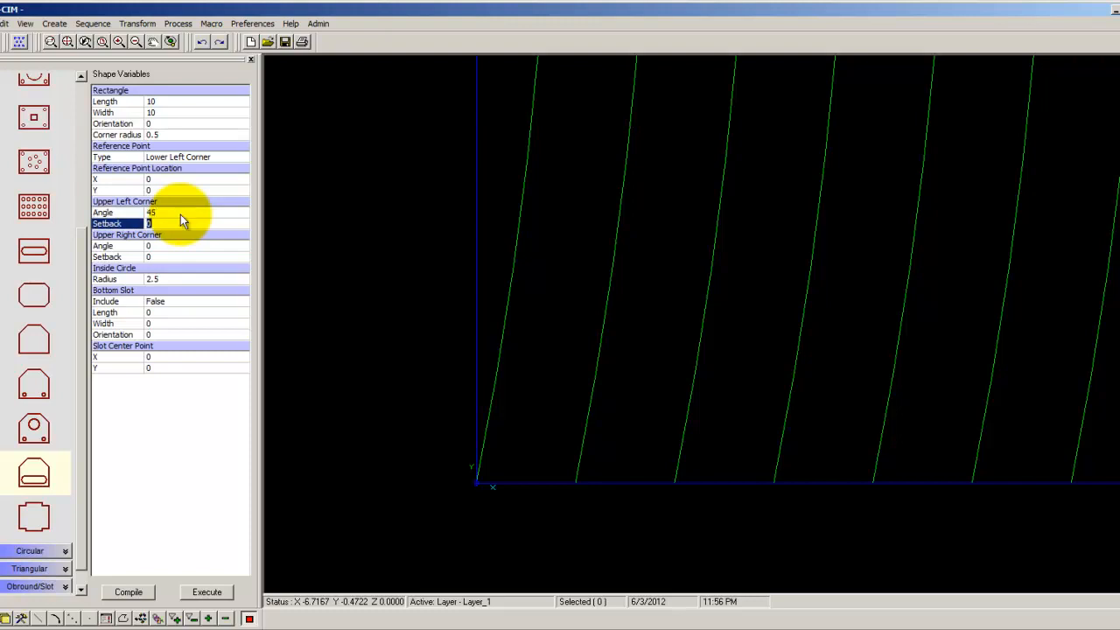
text(2)
key(Tab)
key(Tab)
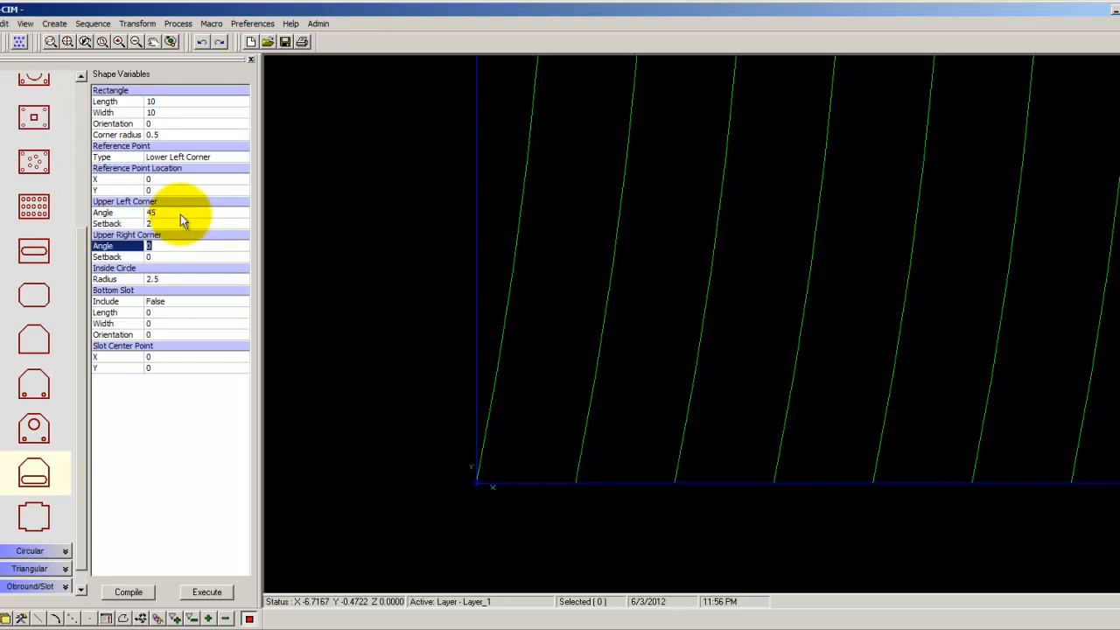
text(45)
key(Tab)
text(2)
key(Tab)
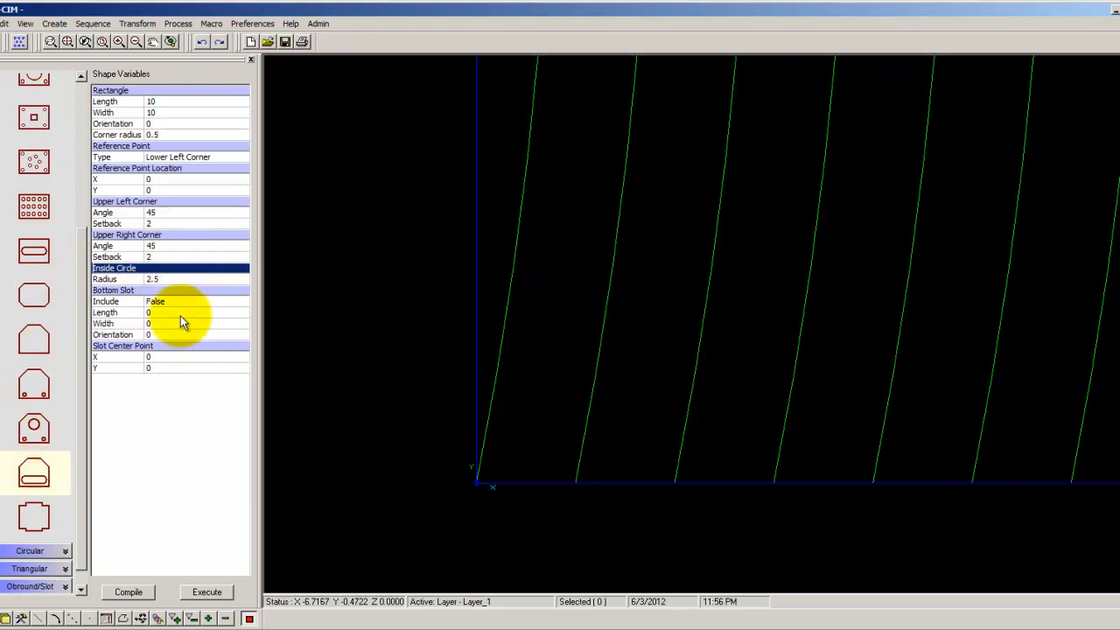
Include the bottom slot and set its length to 4 and width to 1
click(215, 300)
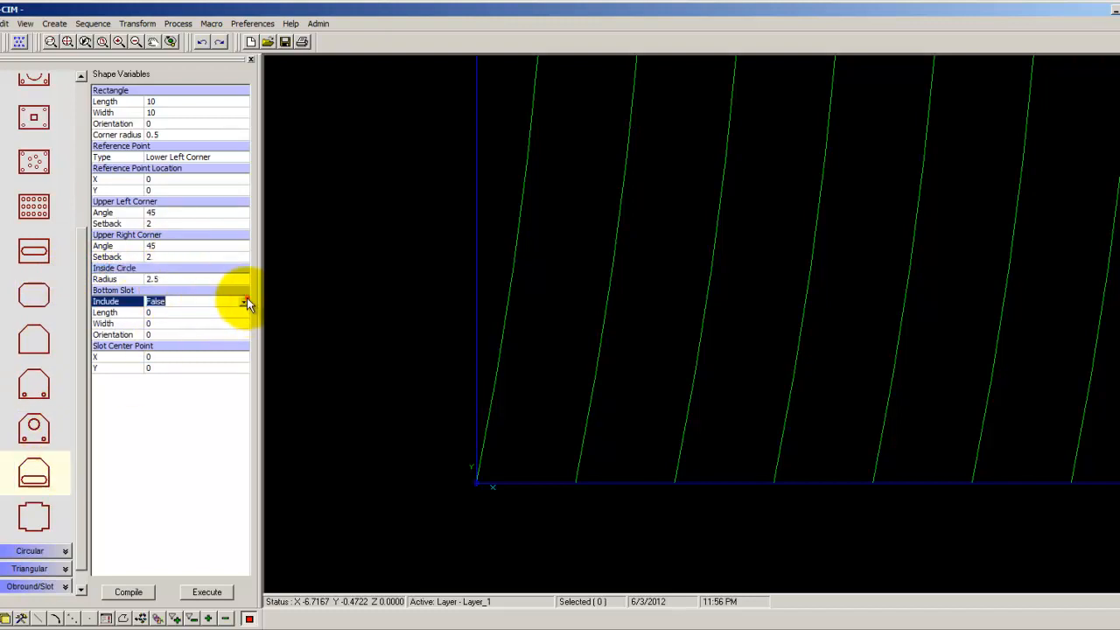
click(247, 302)
click(219, 321)
click(175, 316)
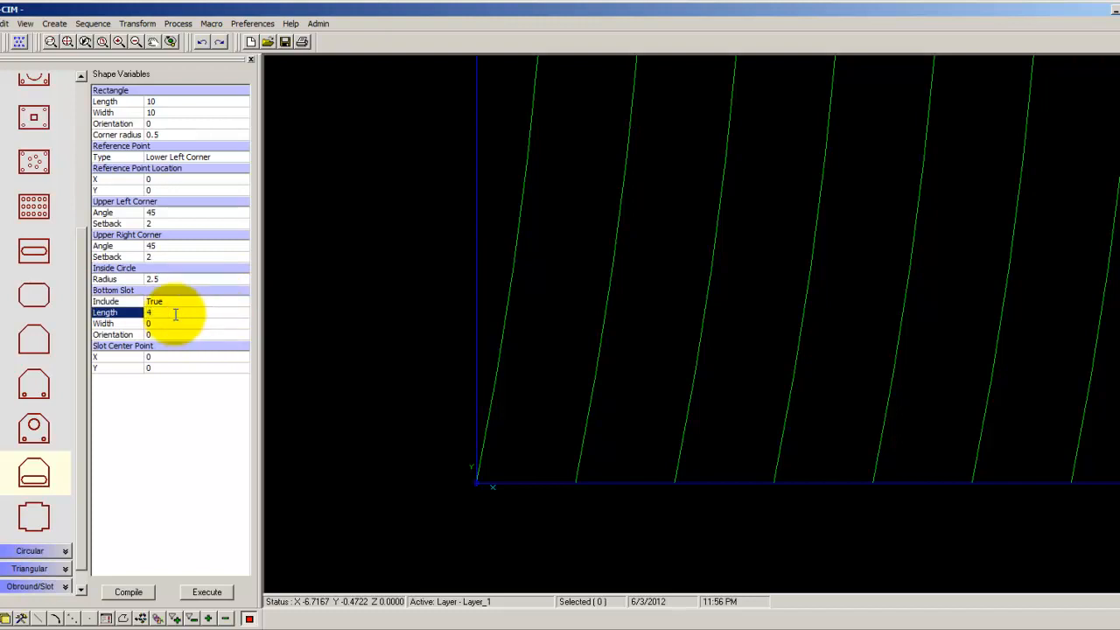
key(Tab)
text(1)
key(Tab)
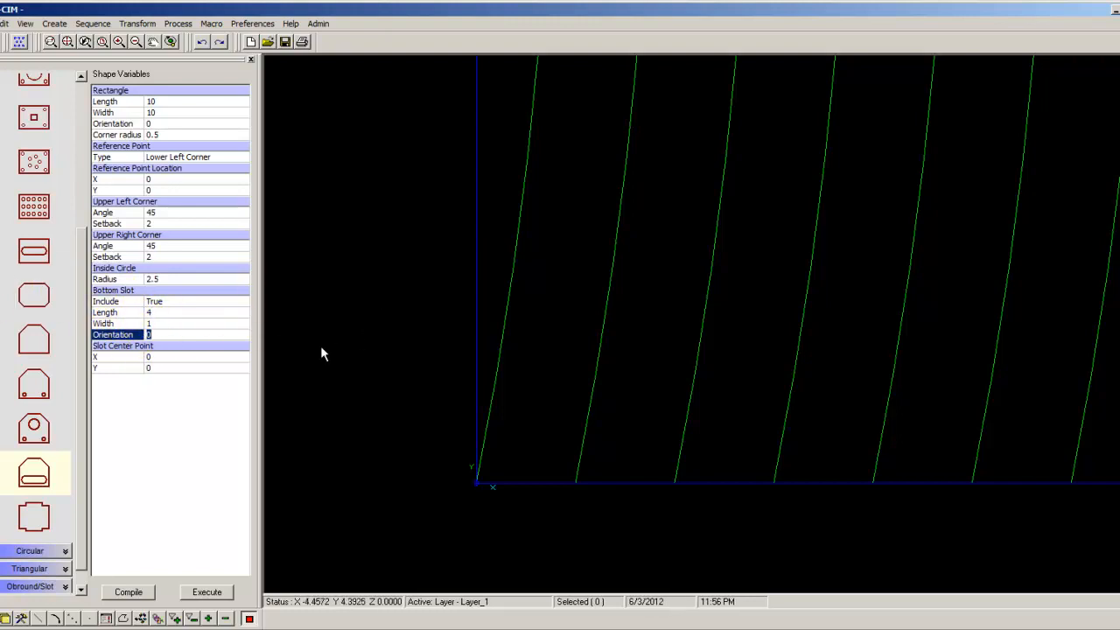
Set the slot's center point to X 5, Y 2 and generate the slotted plate
click(164, 359)
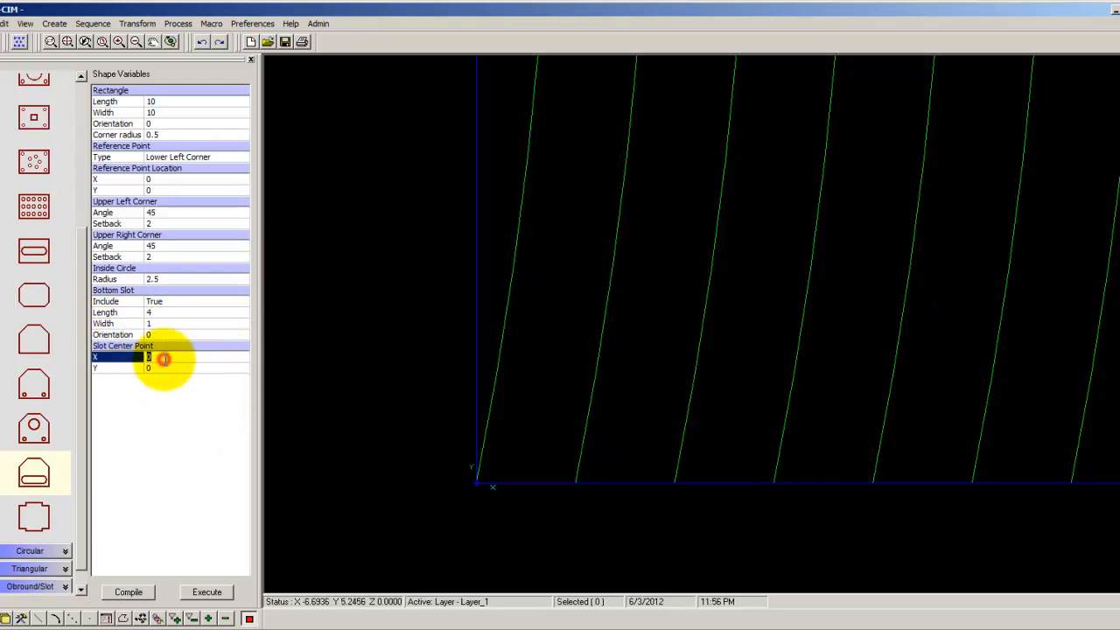
click(166, 366)
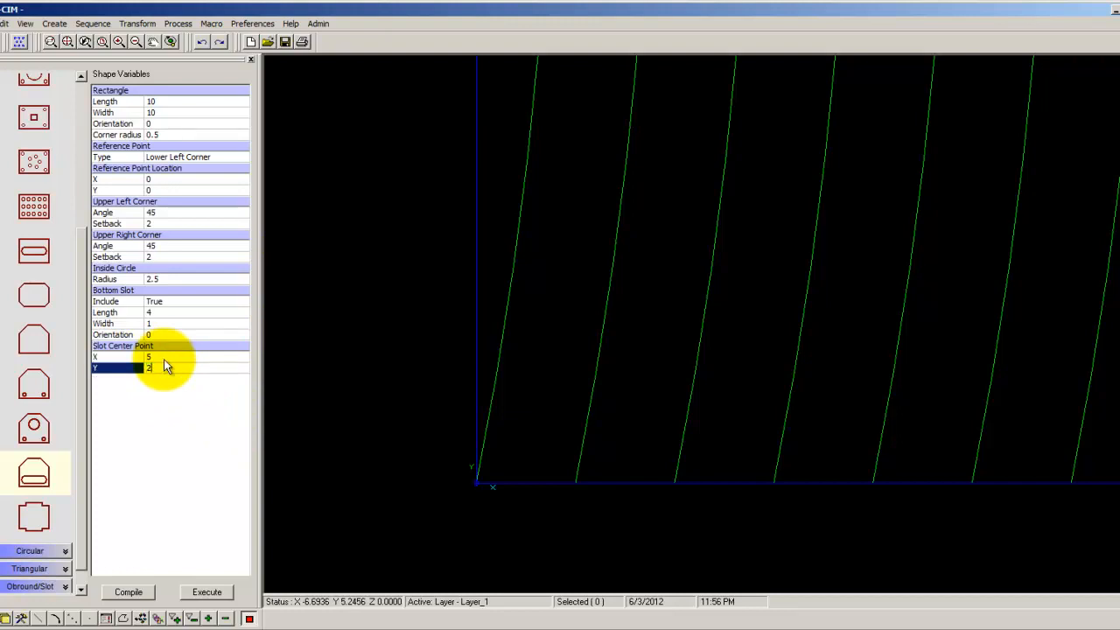
click(207, 592)
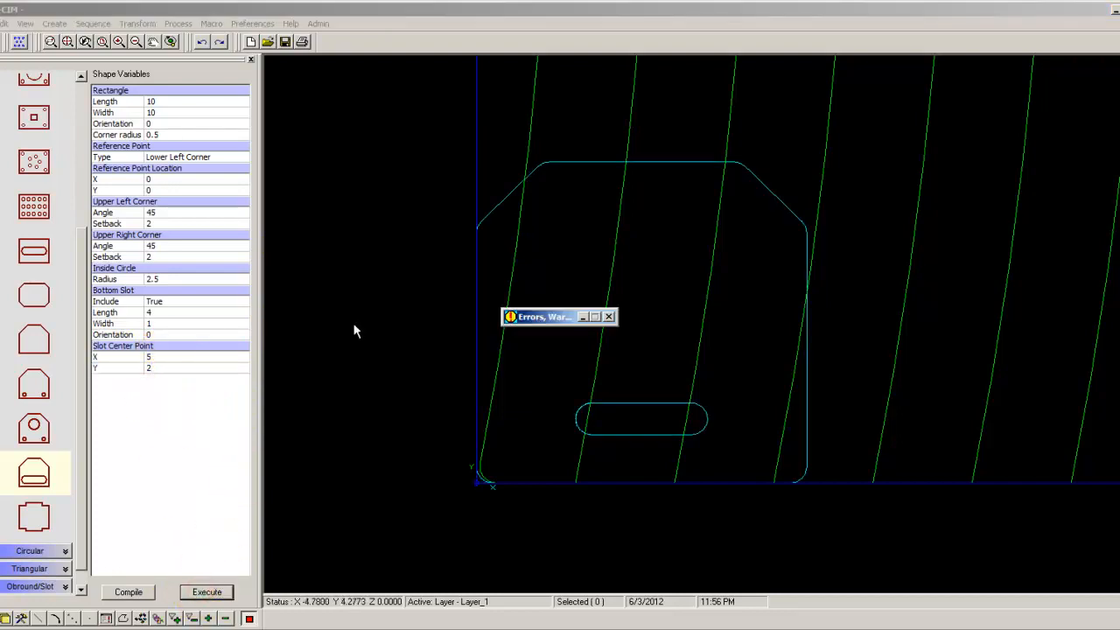
click(584, 315)
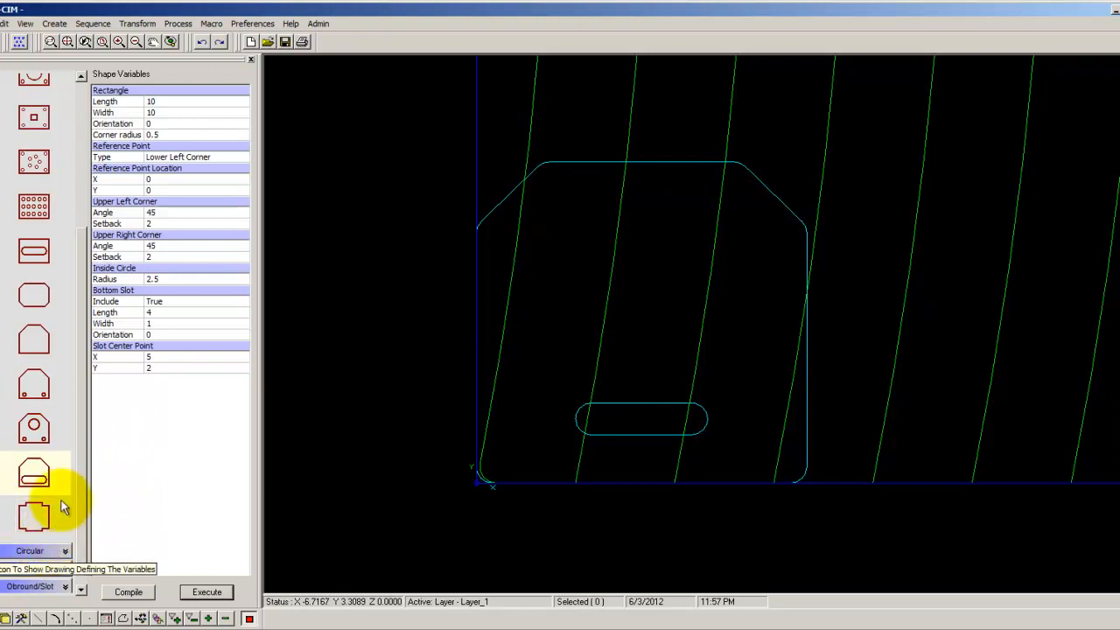
Undo the slotted plate and choose the Circular shape with an inside rectangle and a bolt hole pattern
click(53, 553)
scroll(74, 350, down, 2)
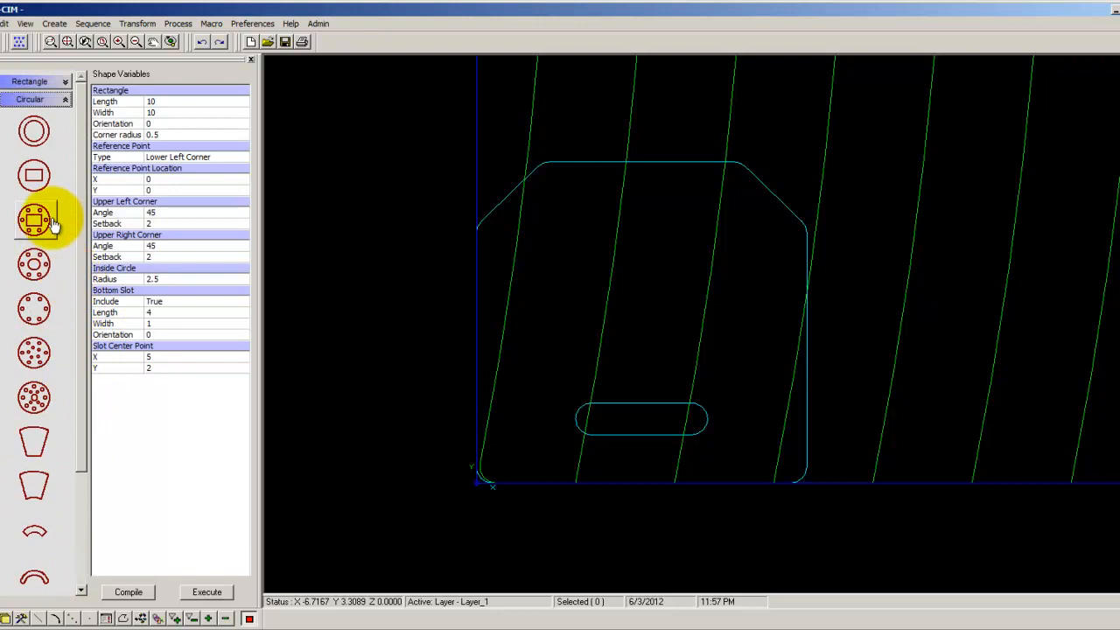
click(202, 43)
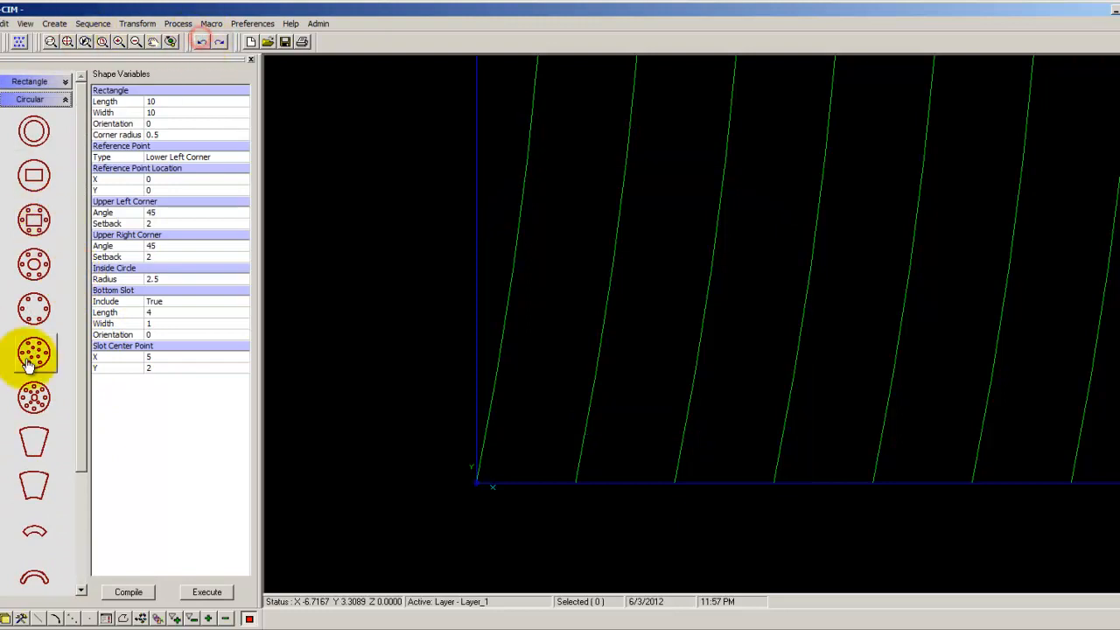
click(33, 219)
Set the outer circle's radius to 8 and its center point to X 8, Y 8
click(198, 103)
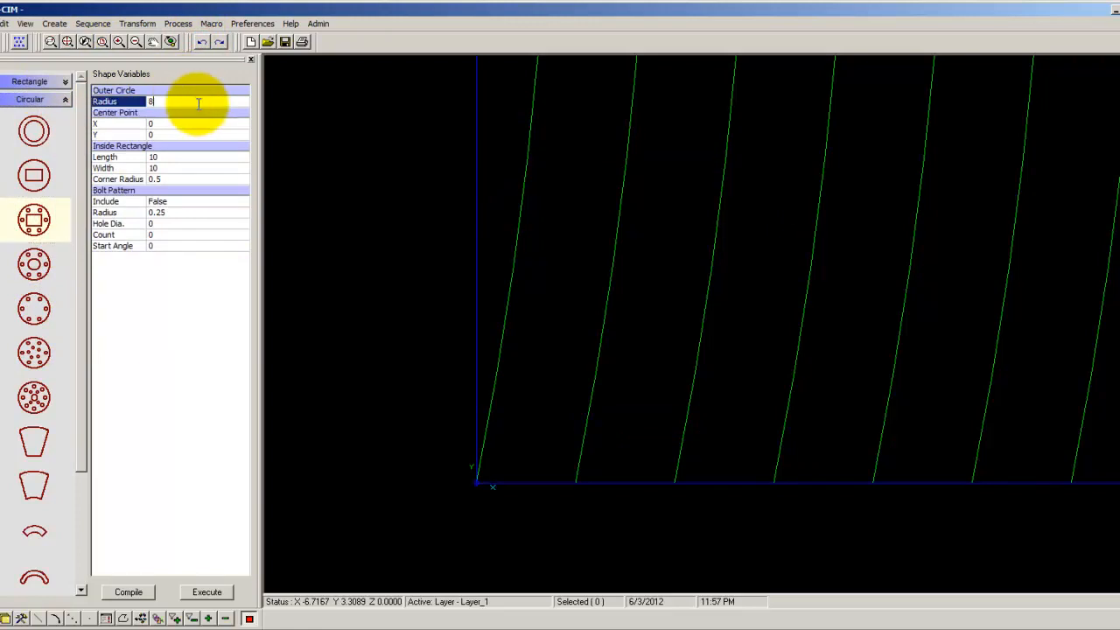
click(194, 125)
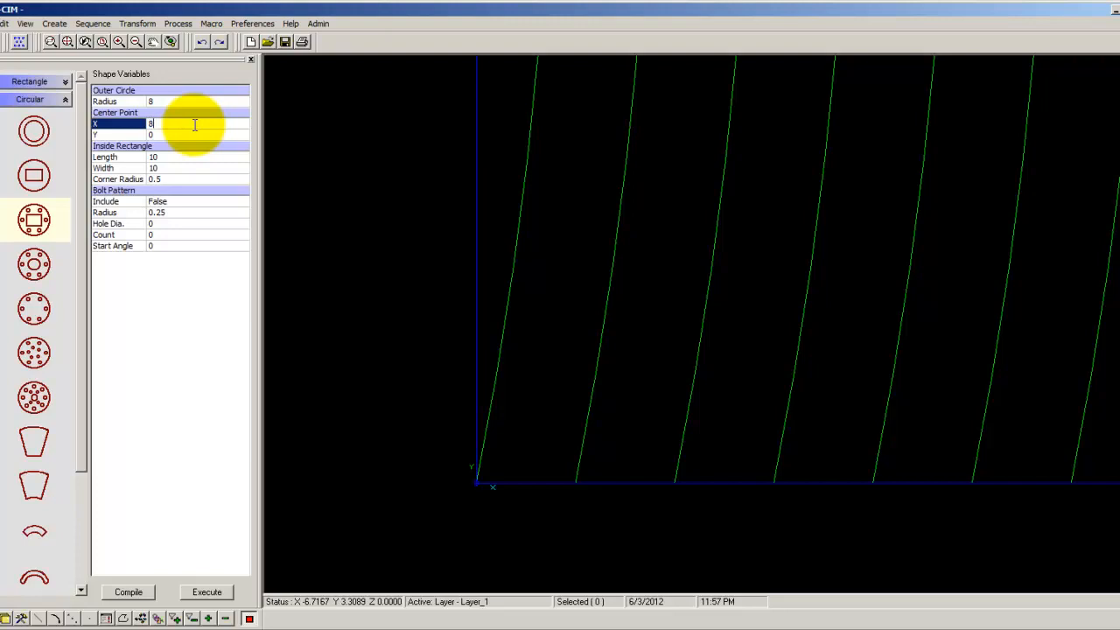
key(Tab)
text(8)
key(Tab)
Set the inside rectangle's length and width to 2
click(169, 157)
text(2)
key(Tab)
text(2)
key(Tab)
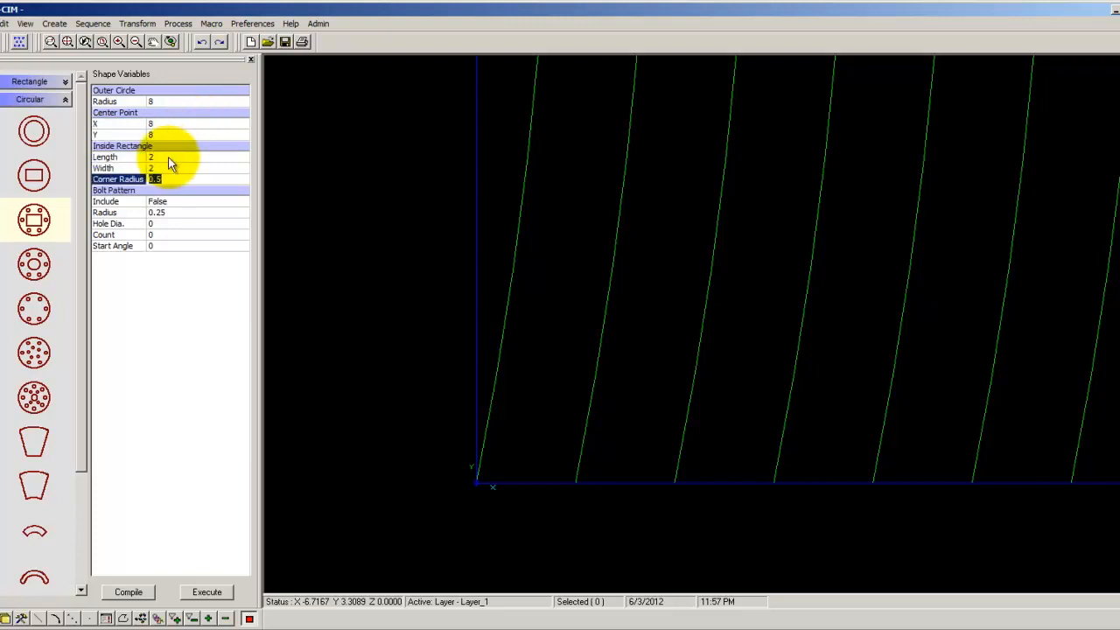
Include the bolt pattern and set its radius to 6
click(182, 203)
click(243, 203)
click(226, 222)
click(176, 213)
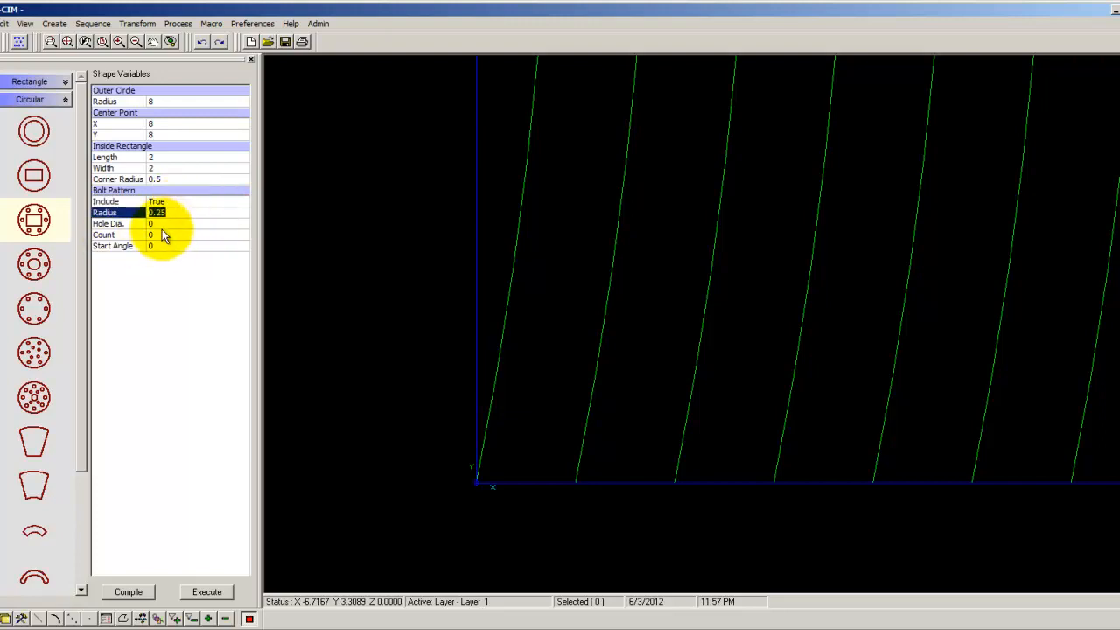
click(163, 224)
click(175, 212)
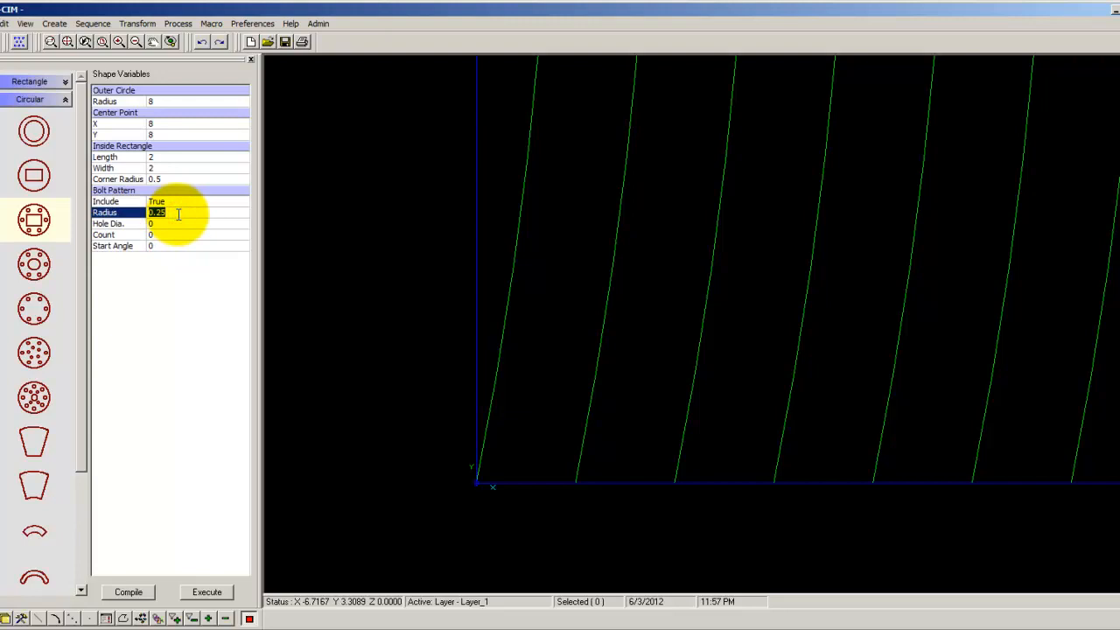
text(6)
Set the bolt pattern's hole diameter to 0.25 and its hole count to 6
click(180, 224)
text(.)
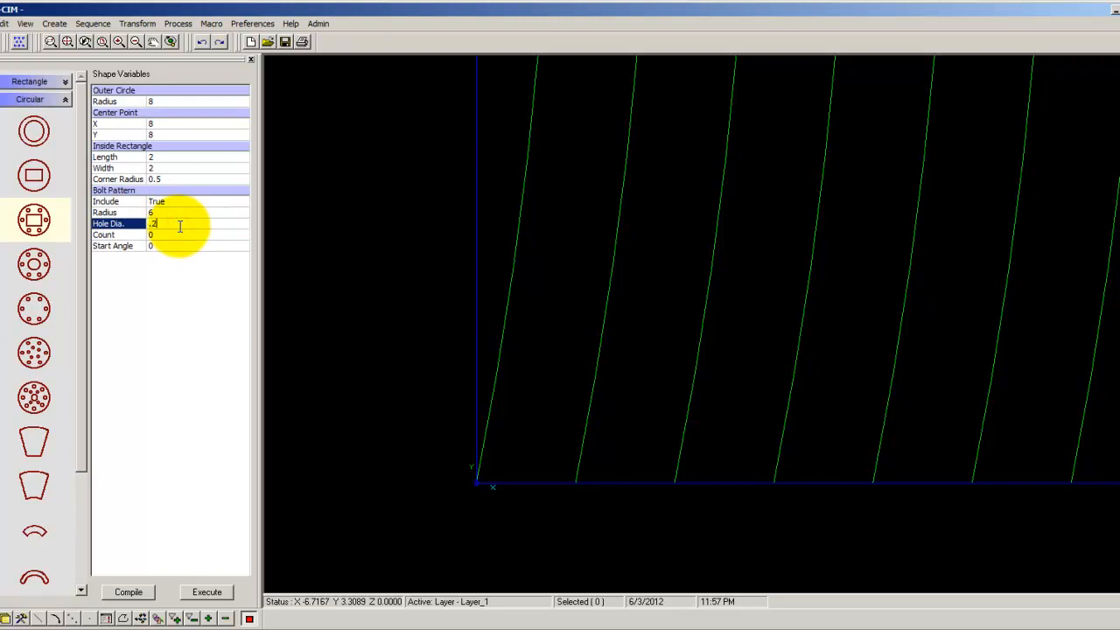
text(25)
click(176, 234)
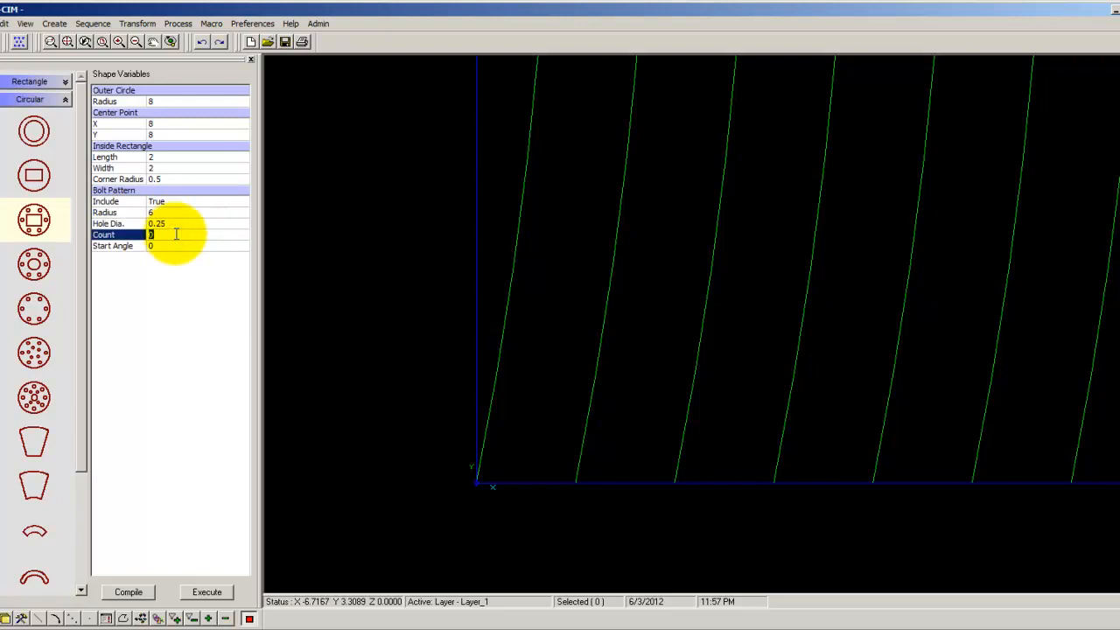
text(6)
click(171, 246)
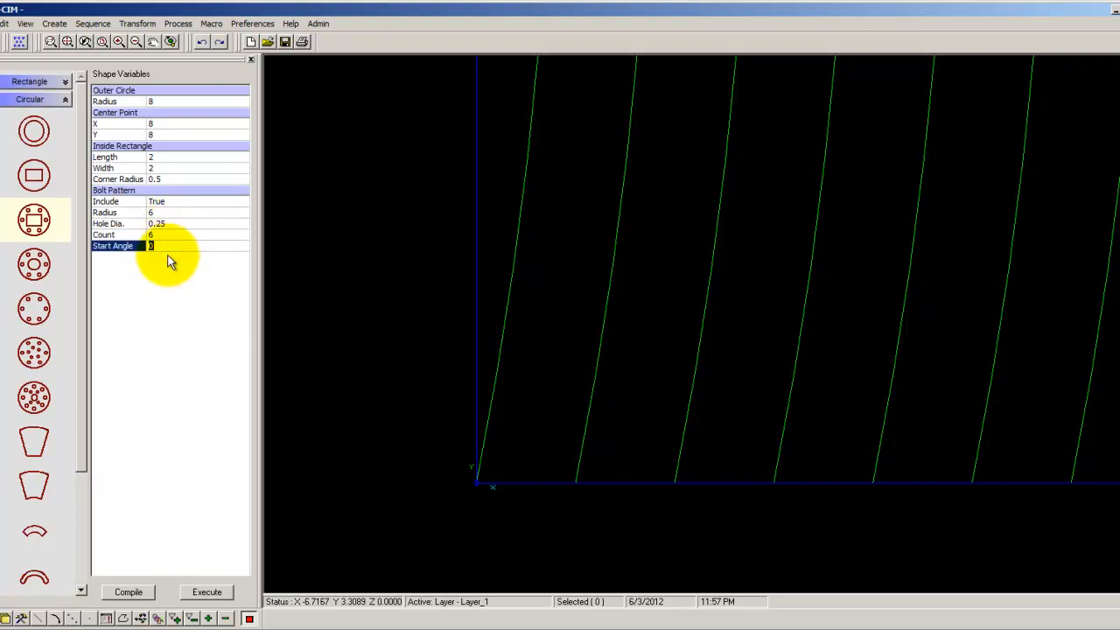
Generate the circular plate with its inside rectangle and bolt holes from the shape variables
click(225, 594)
right_click(686, 226)
click(704, 247)
right_click(312, 305)
click(332, 311)
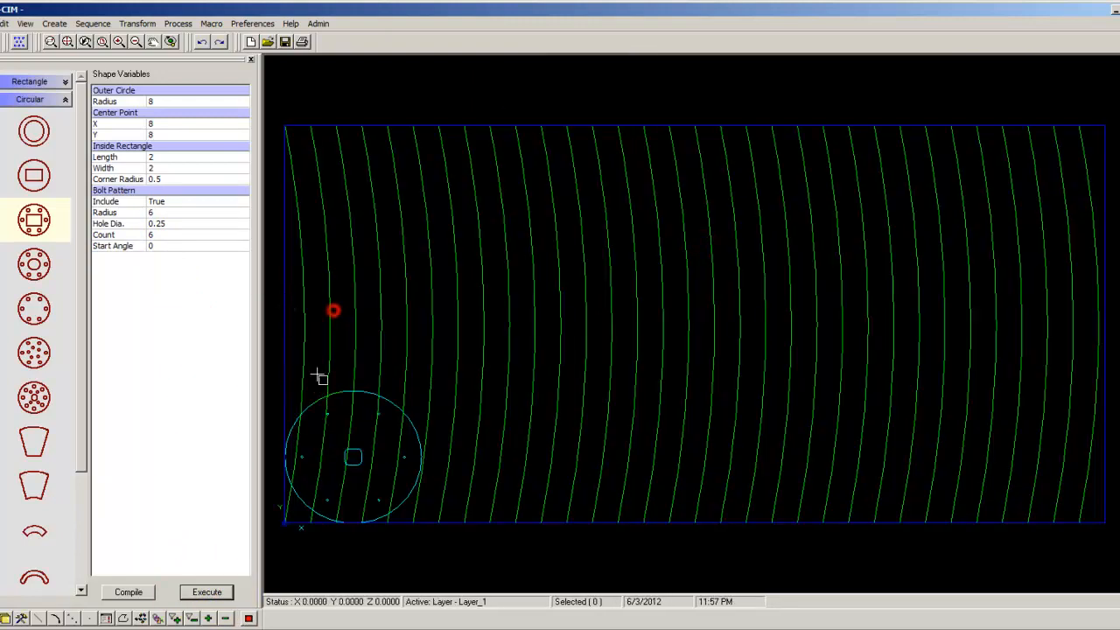
click(280, 370)
click(449, 532)
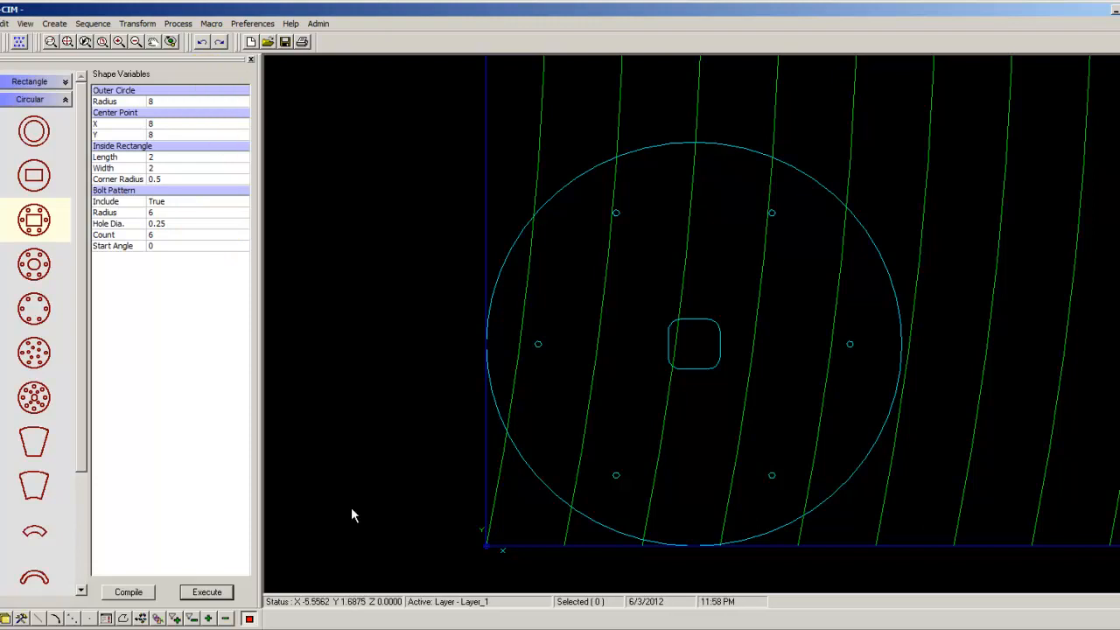
Associate all of the circular plate's geometry with the .065 burner tool, using Left as the cut side
click(210, 620)
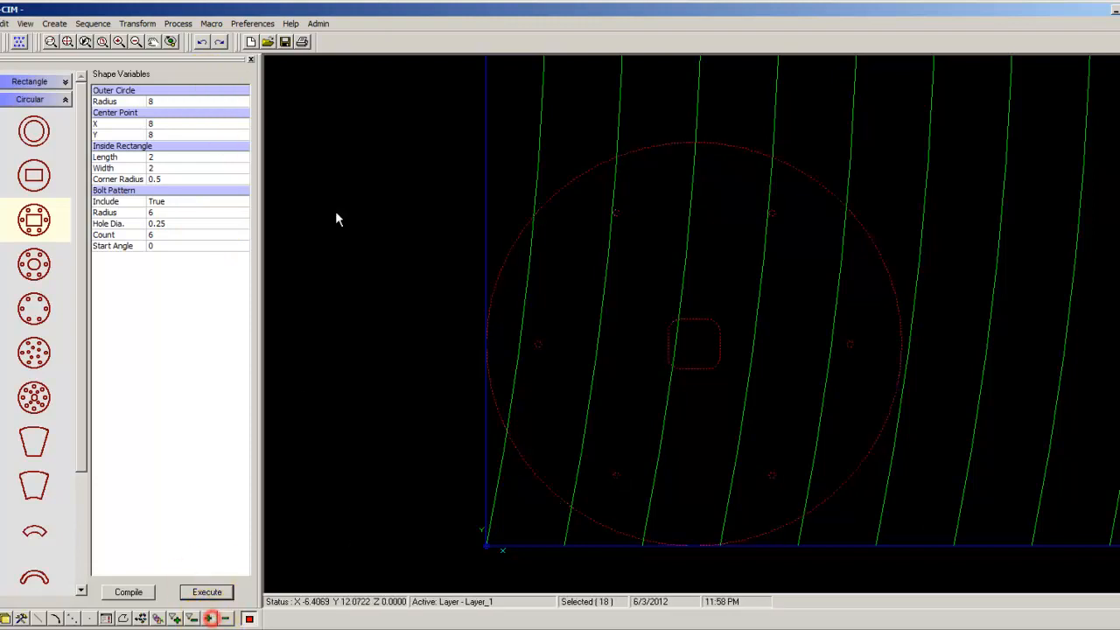
click(52, 26)
click(91, 105)
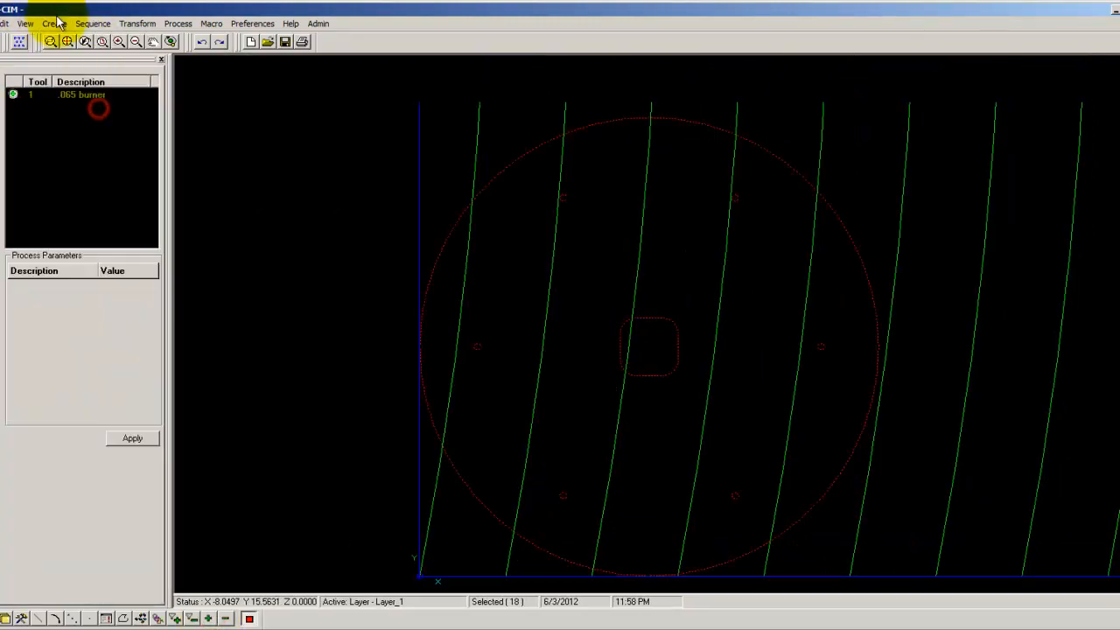
click(101, 96)
click(131, 286)
click(152, 287)
click(140, 299)
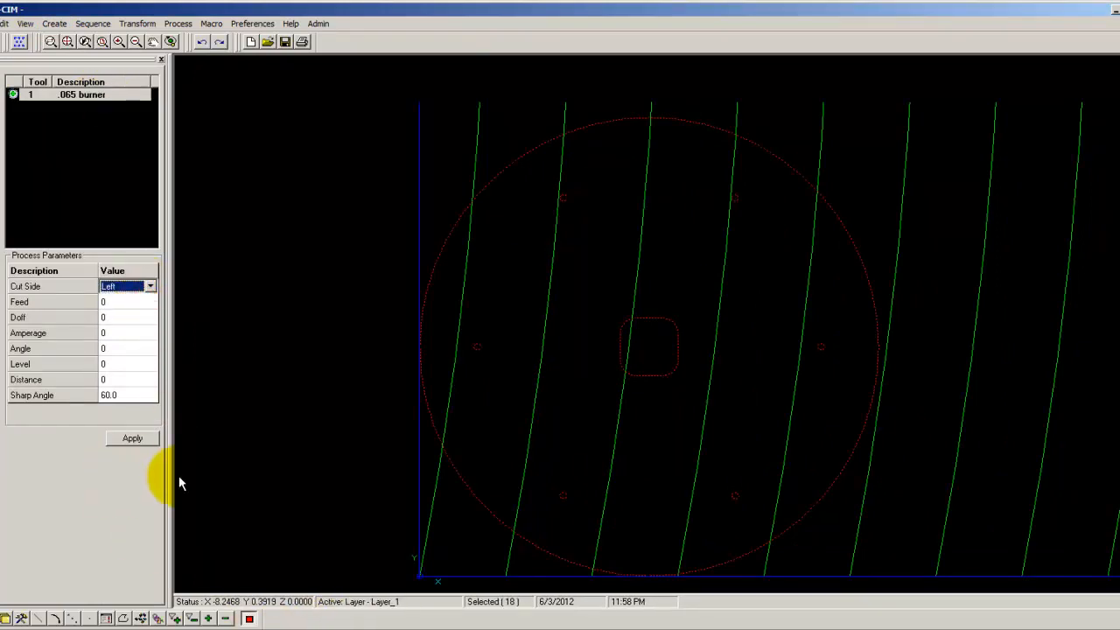
click(123, 440)
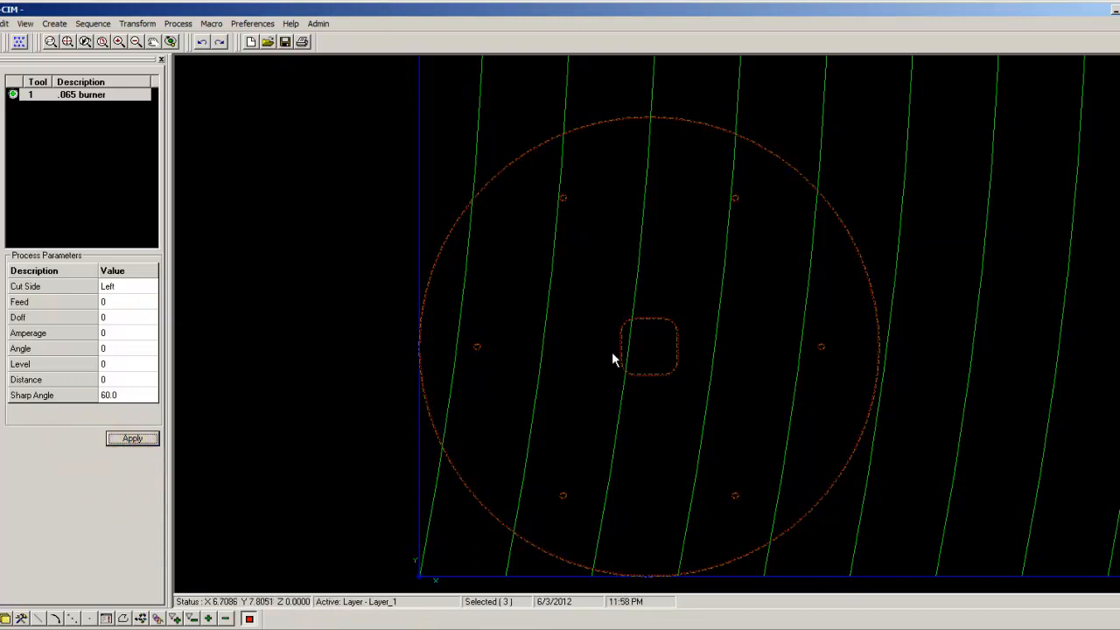
Apply automatic lead-ins and lead-outs to all of the plate's cuts with the Standard lead setup
click(55, 23)
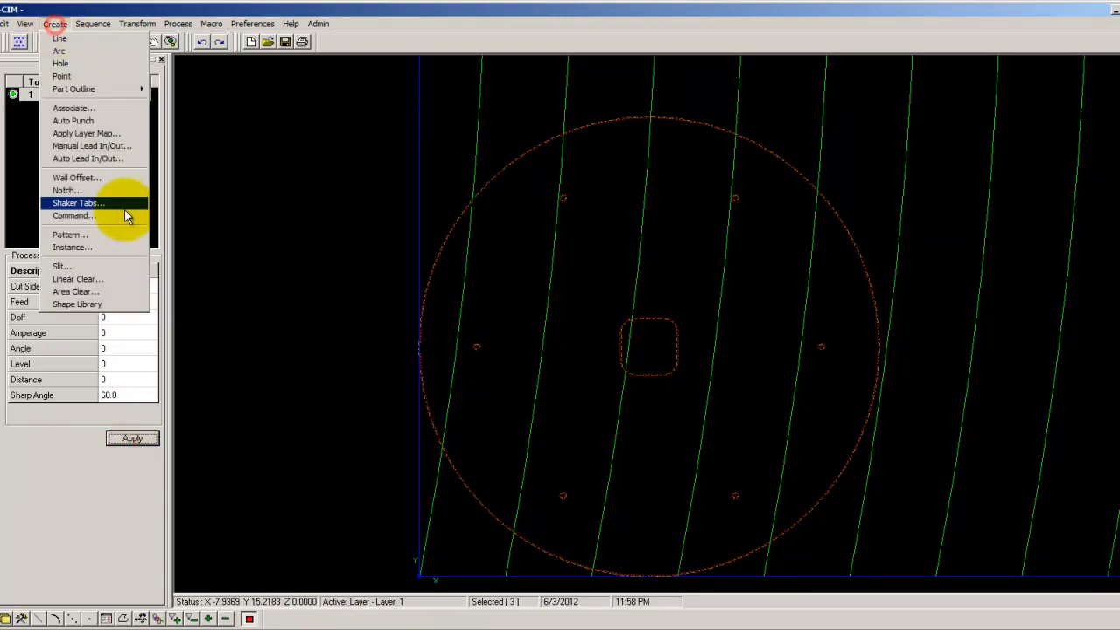
click(128, 161)
click(144, 97)
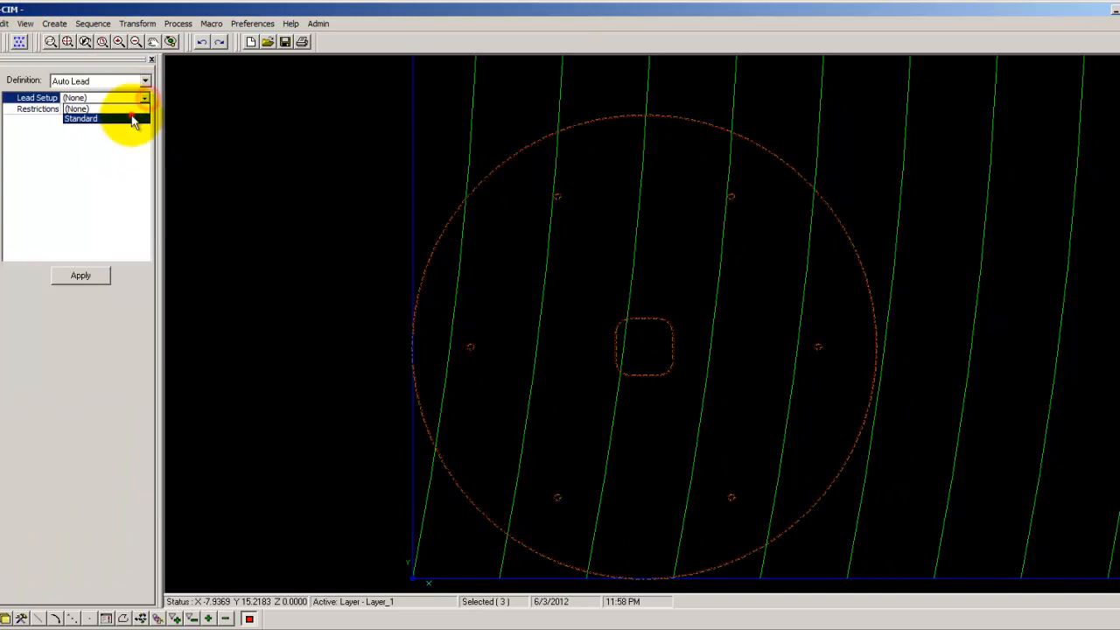
click(131, 118)
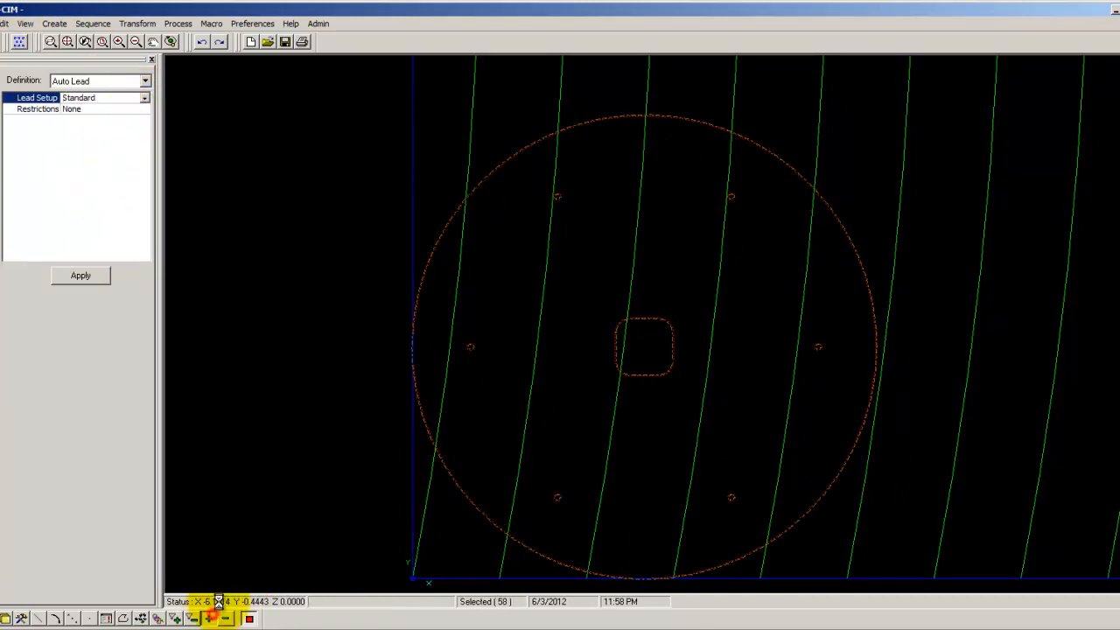
click(89, 280)
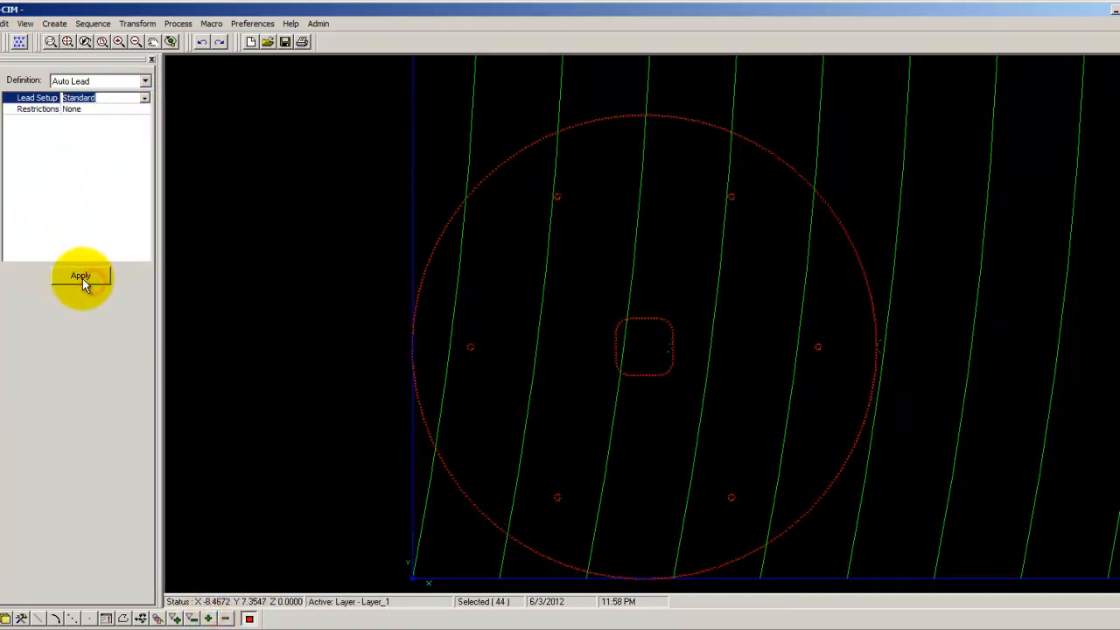
Assign all of the plate's geometry, including its leads, to zone 1 in the zone manager
click(5, 23)
mouse_move(67, 291)
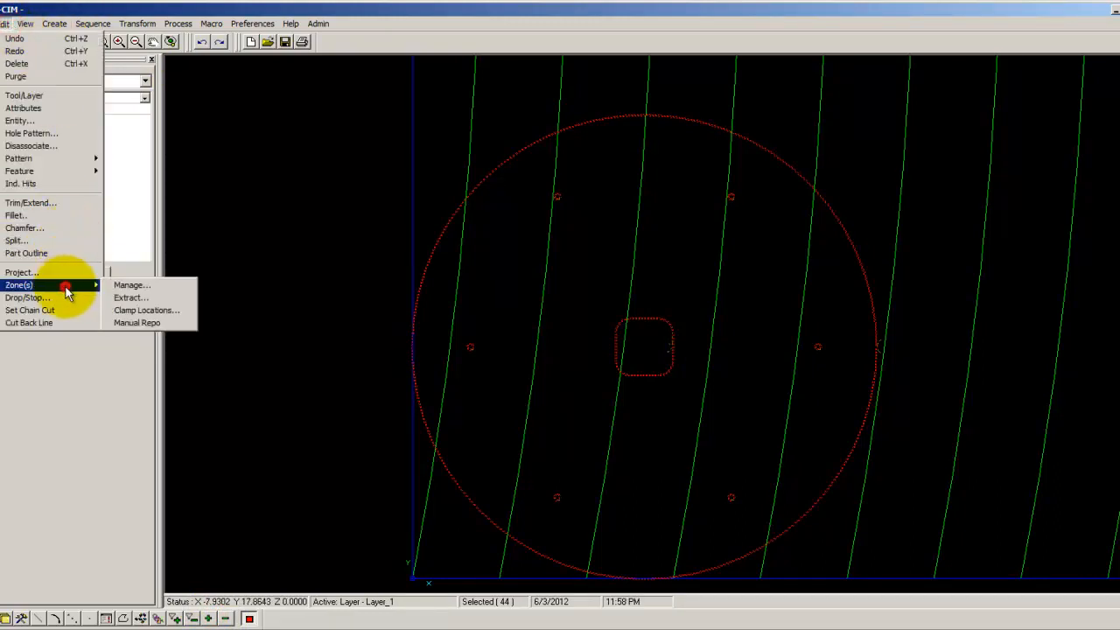
click(130, 285)
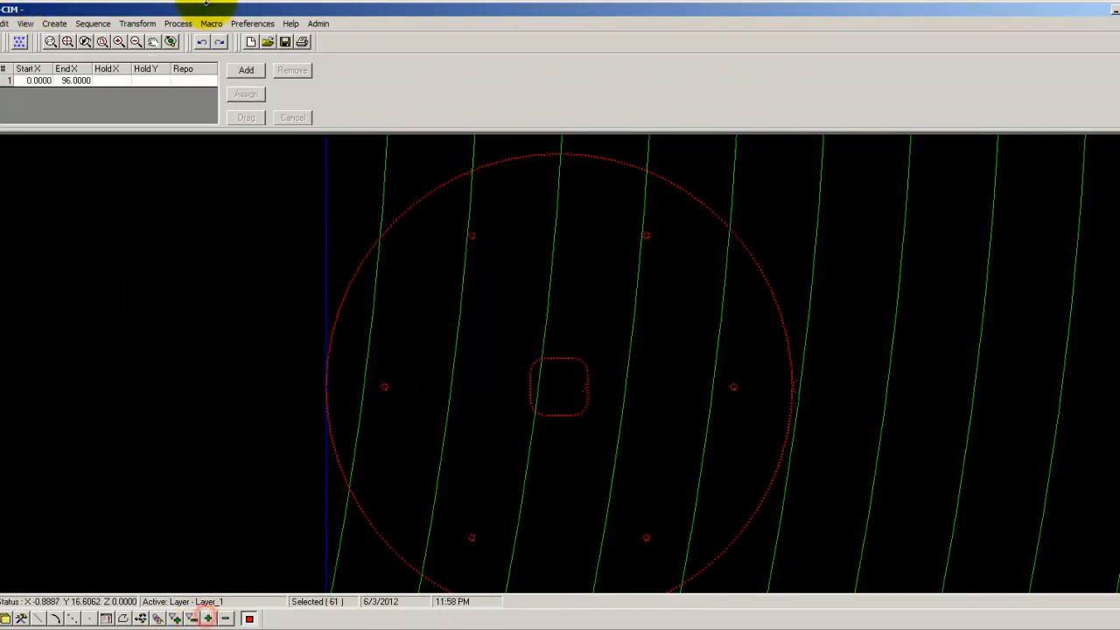
click(5, 82)
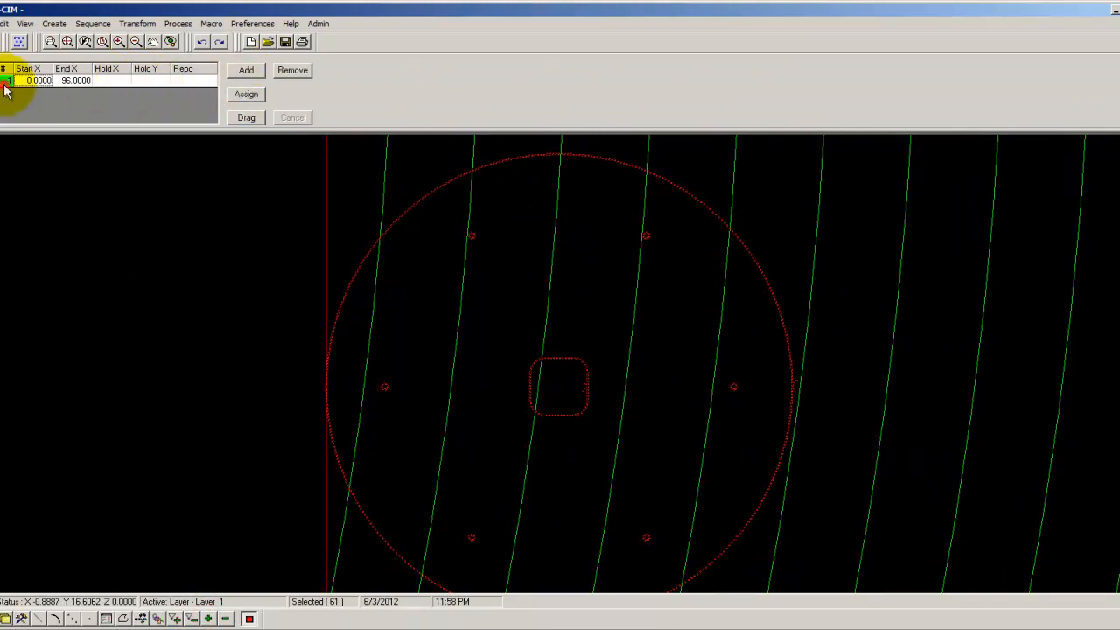
click(246, 94)
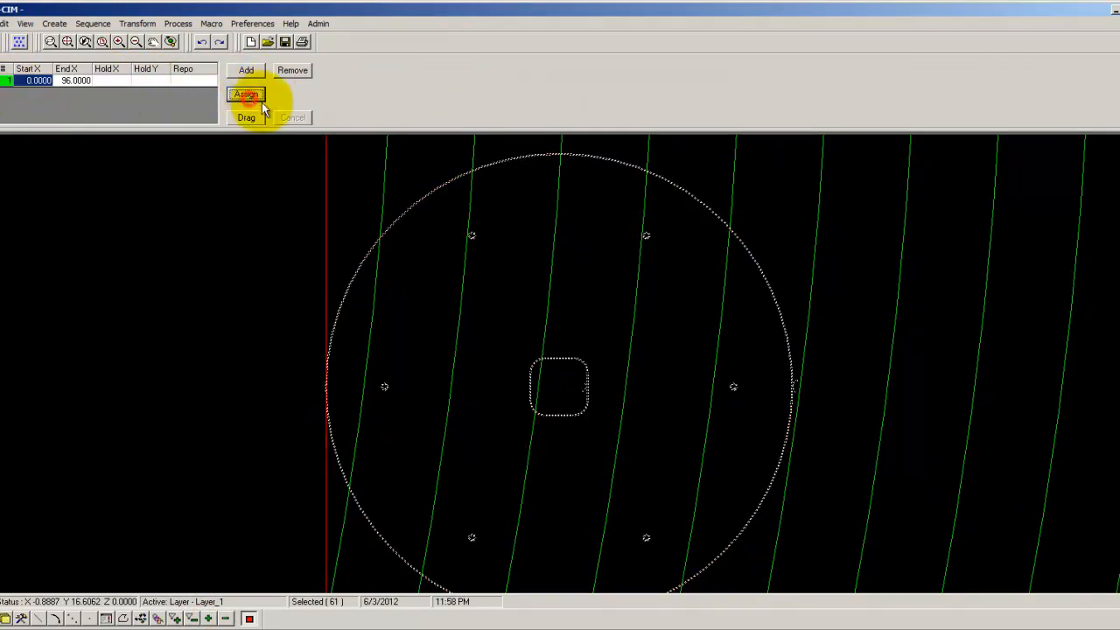
Move zone 1's start to X -4.4291, outside the plate, and deselect all geometry
right_click(242, 295)
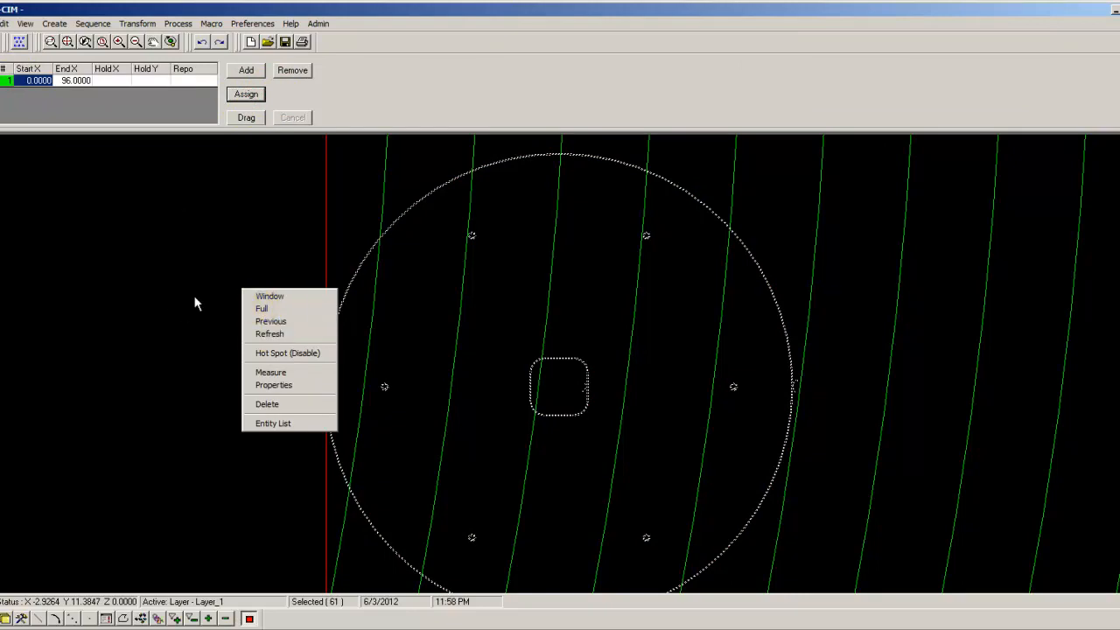
click(198, 269)
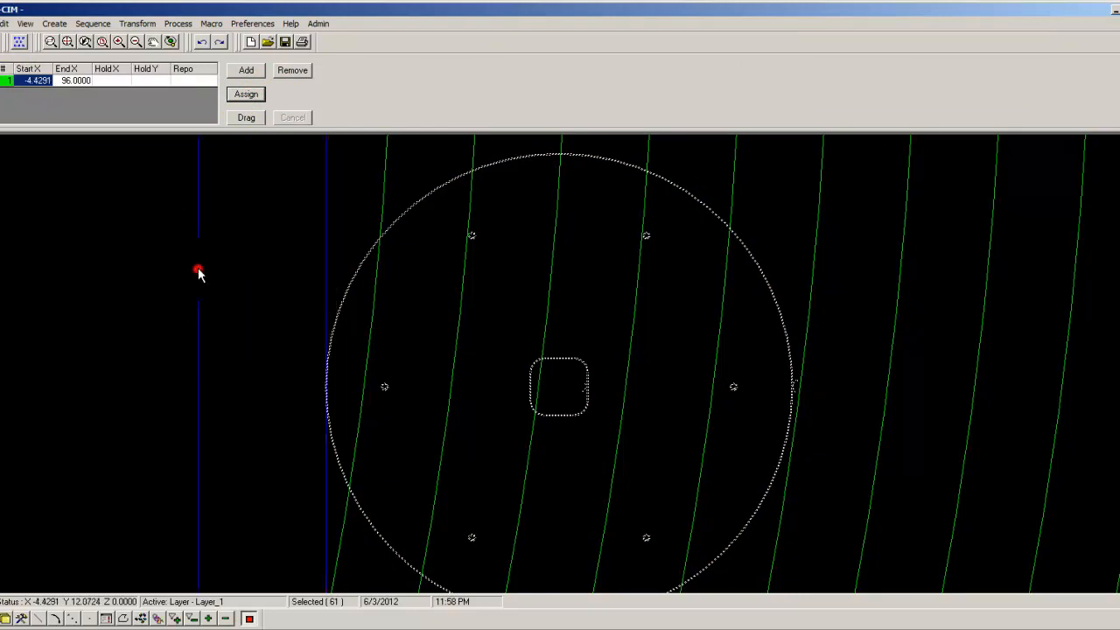
click(227, 619)
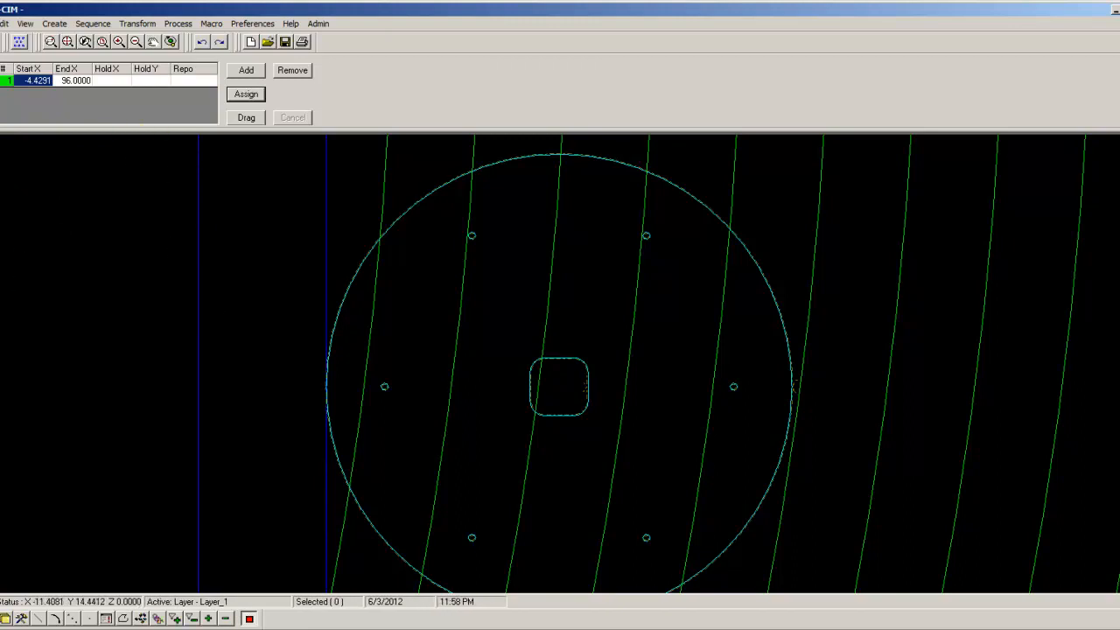
Open the Shape Library and browse through the whole list of Special shapes
click(2, 204)
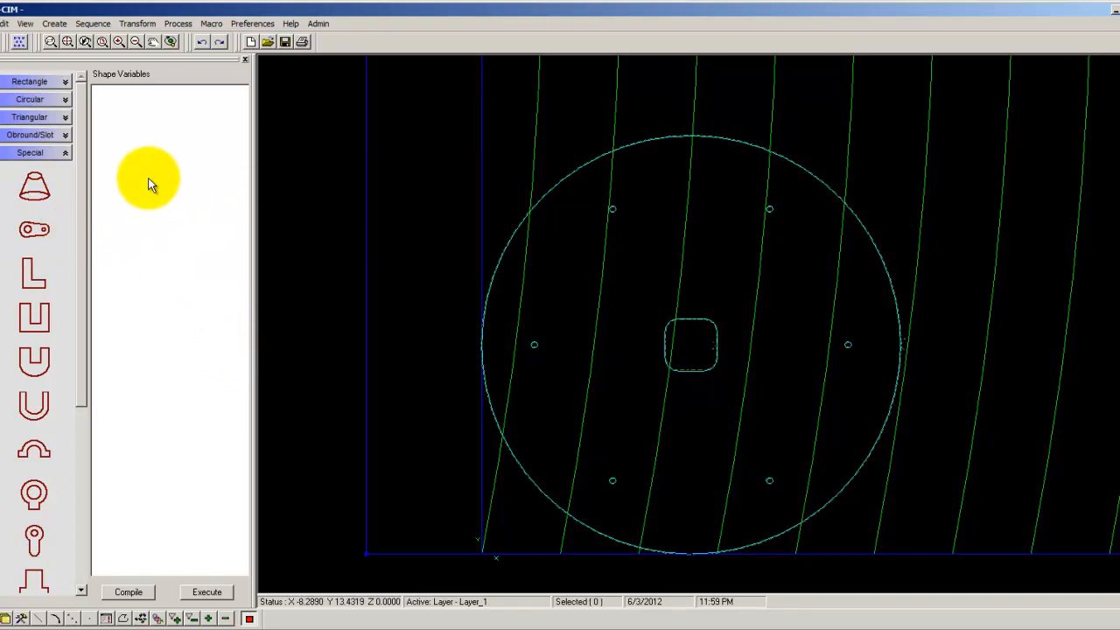
drag(84, 309, 87, 496)
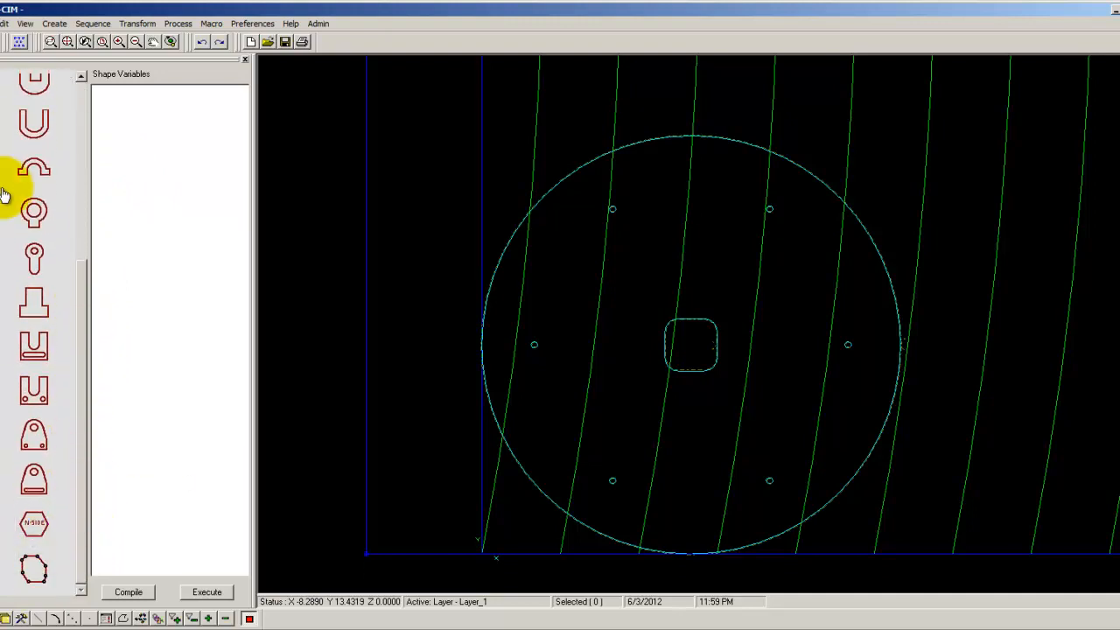
drag(85, 437, 85, 245)
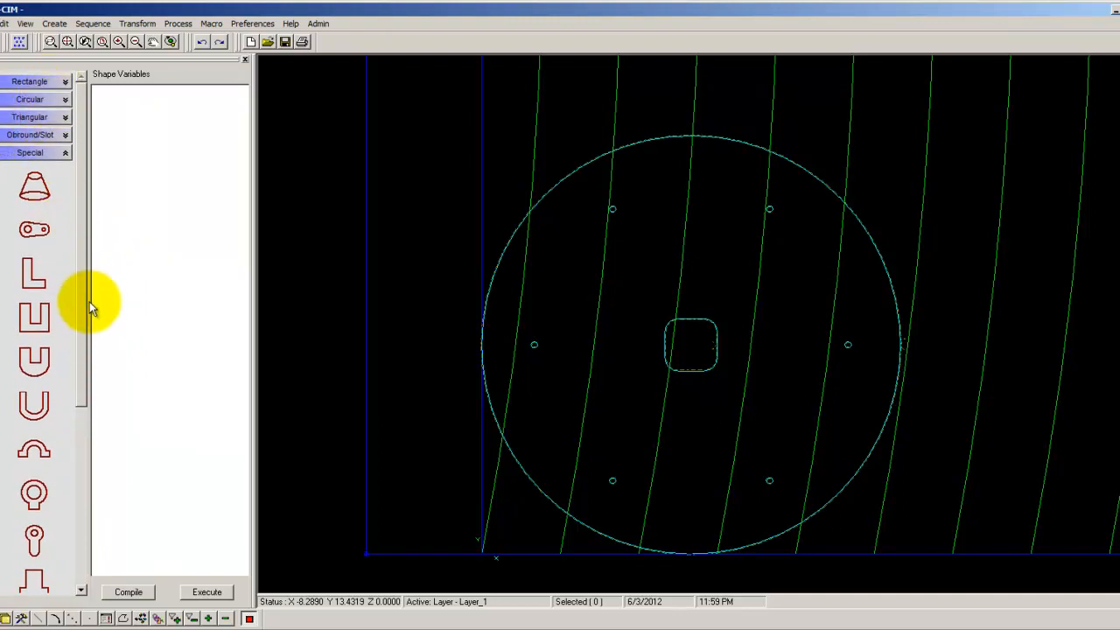
drag(82, 298, 83, 257)
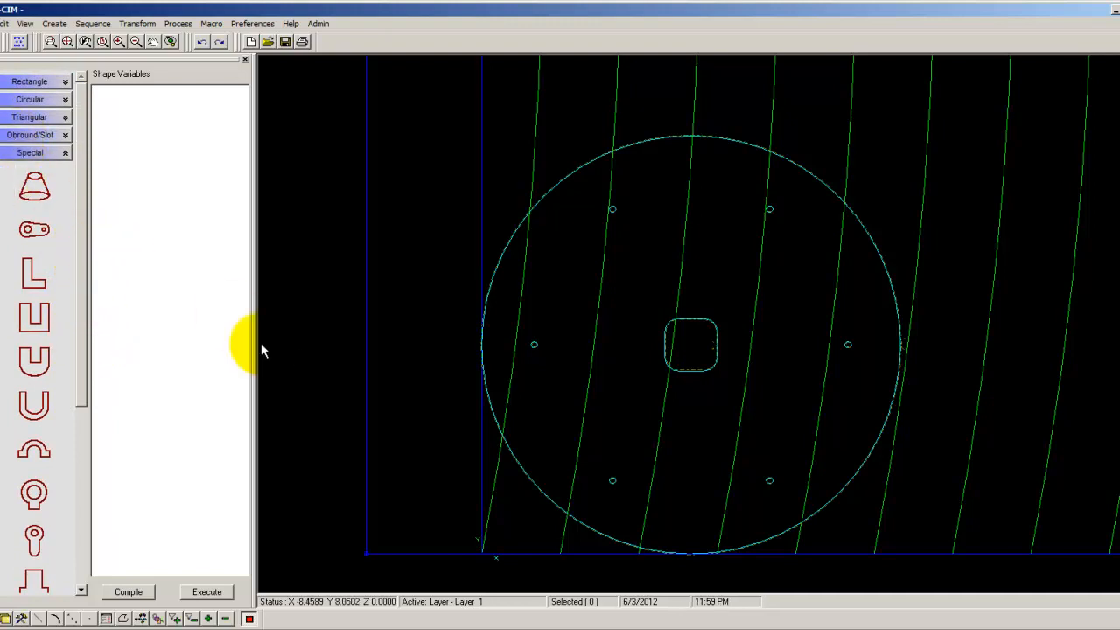
Choose the tapered link shape with major and minor holes and examine its variables and dimension diagram
click(32, 231)
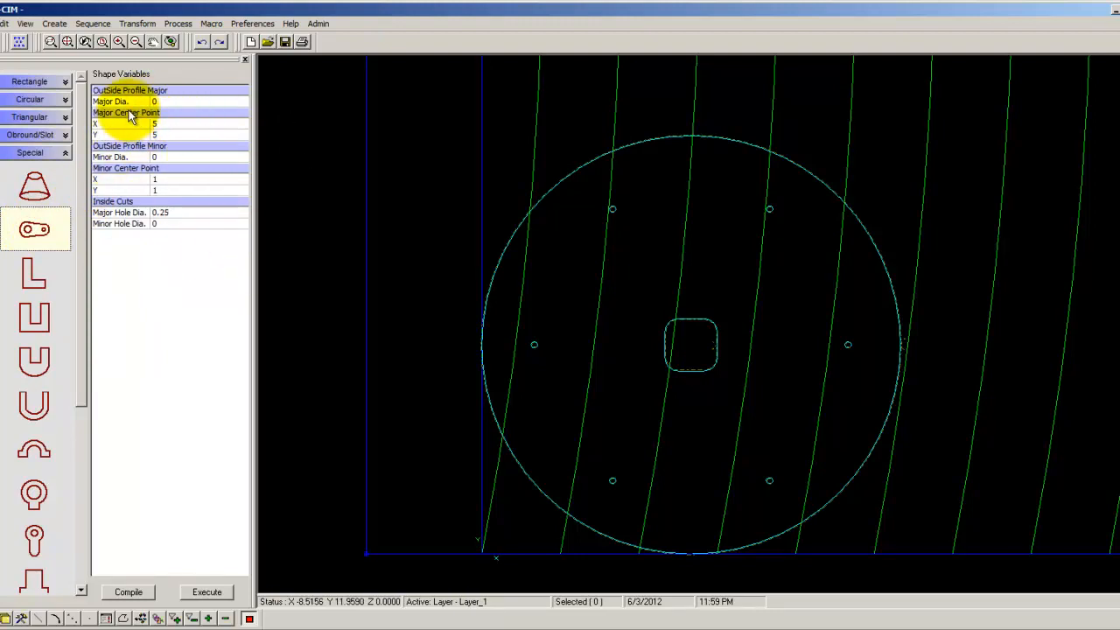
click(35, 231)
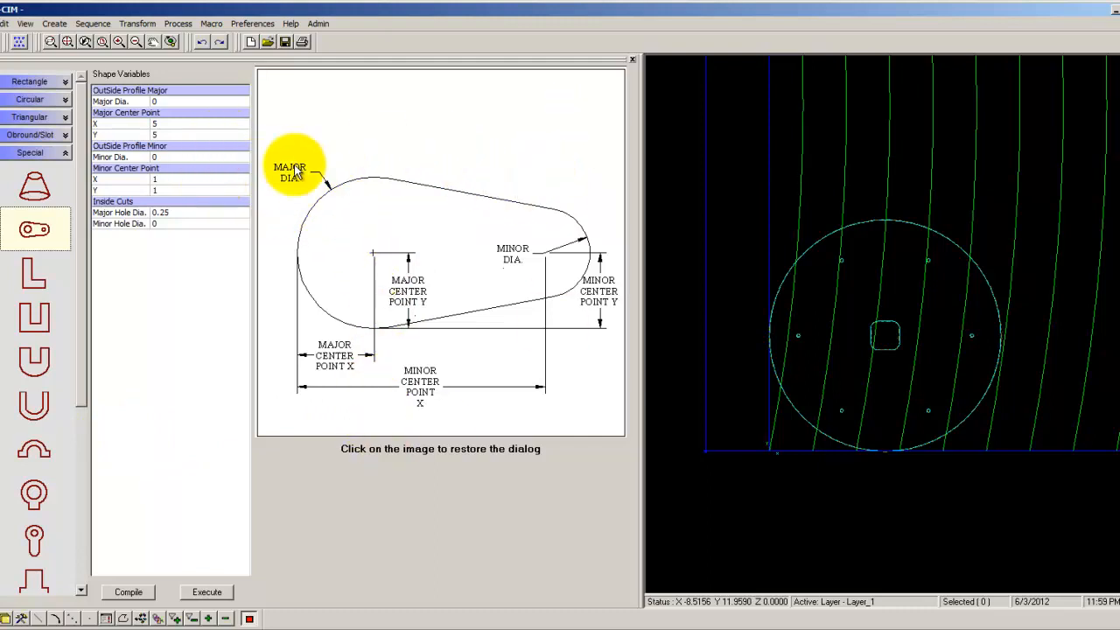
click(437, 109)
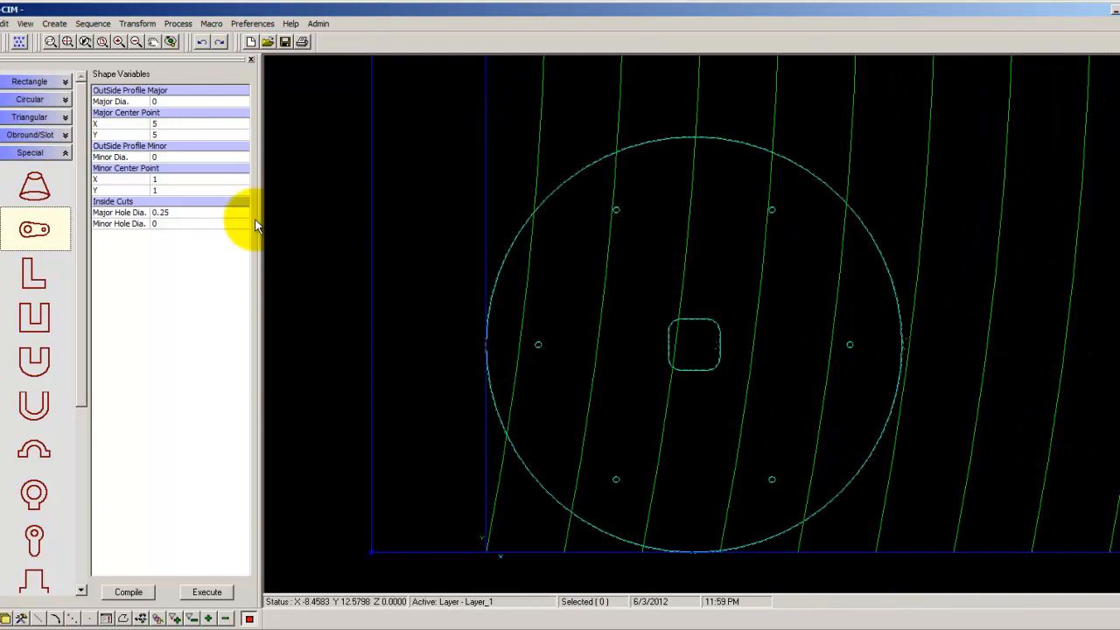
mouse_move(82, 150)
mouse_down()
mouse_move(87, 262)
mouse_move(84, 153)
mouse_up()
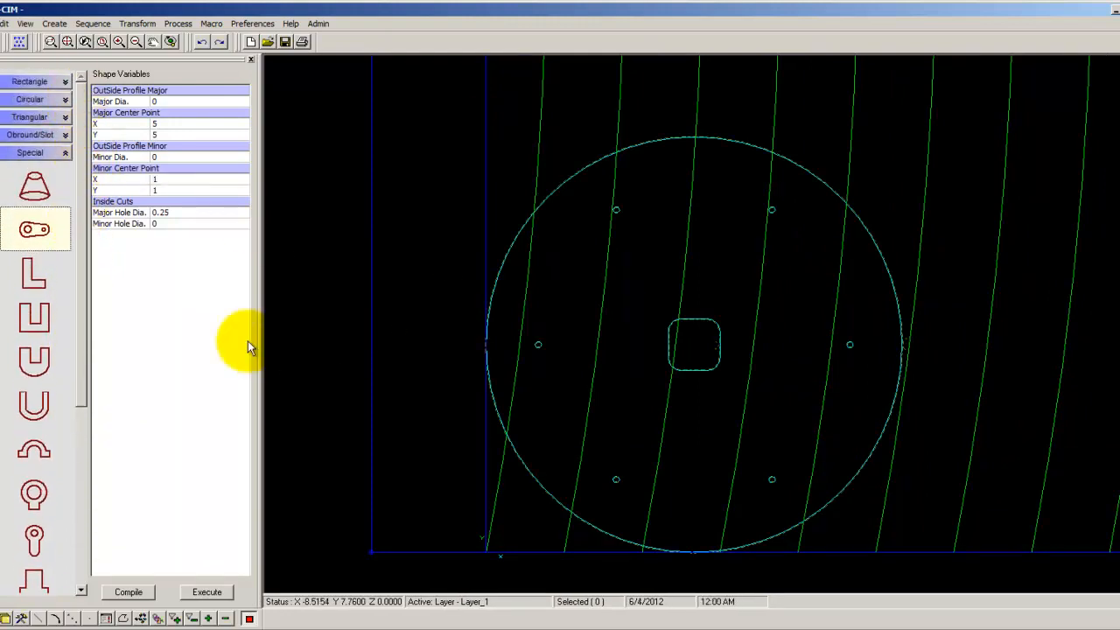